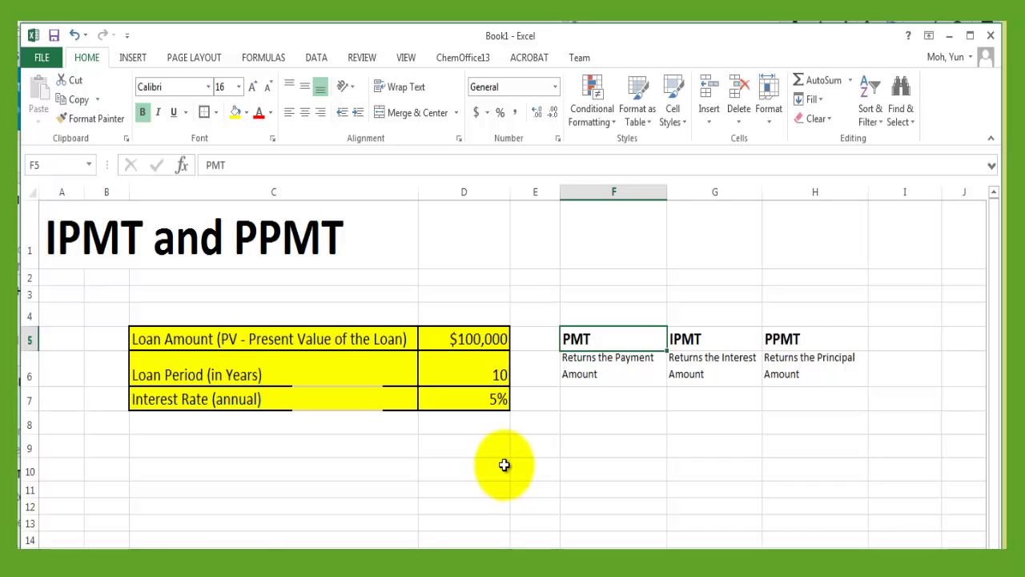
# Step: Review the loan amount, loan period and annual interest rate values, then select cell F7
pyautogui.click(193, 342)
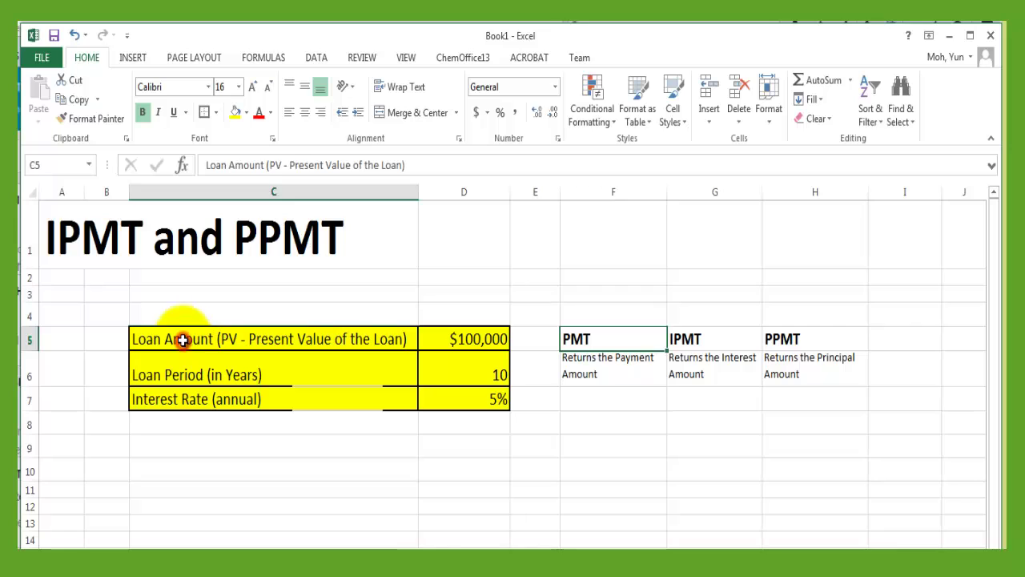
pyautogui.click(454, 338)
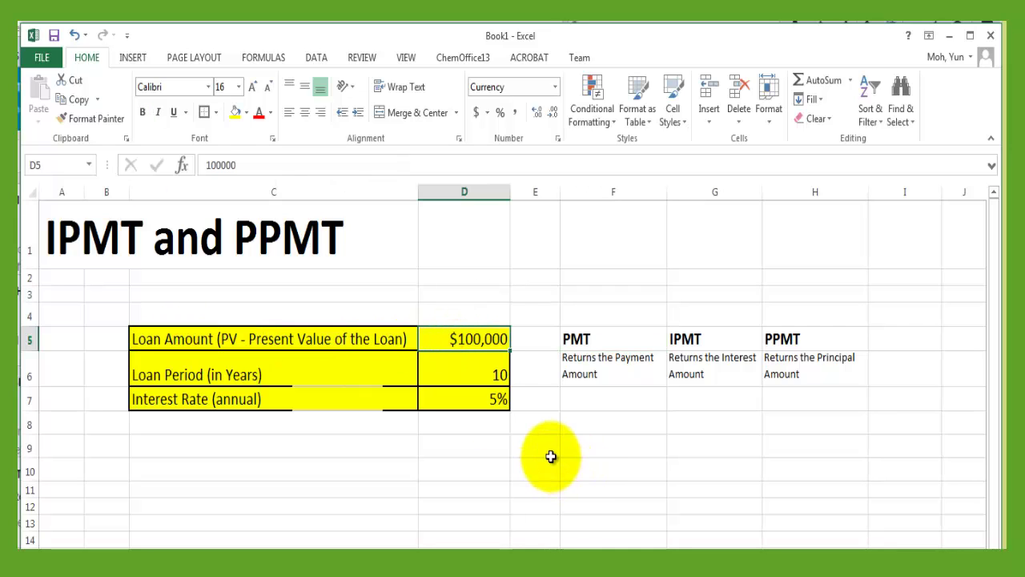
pyautogui.click(473, 375)
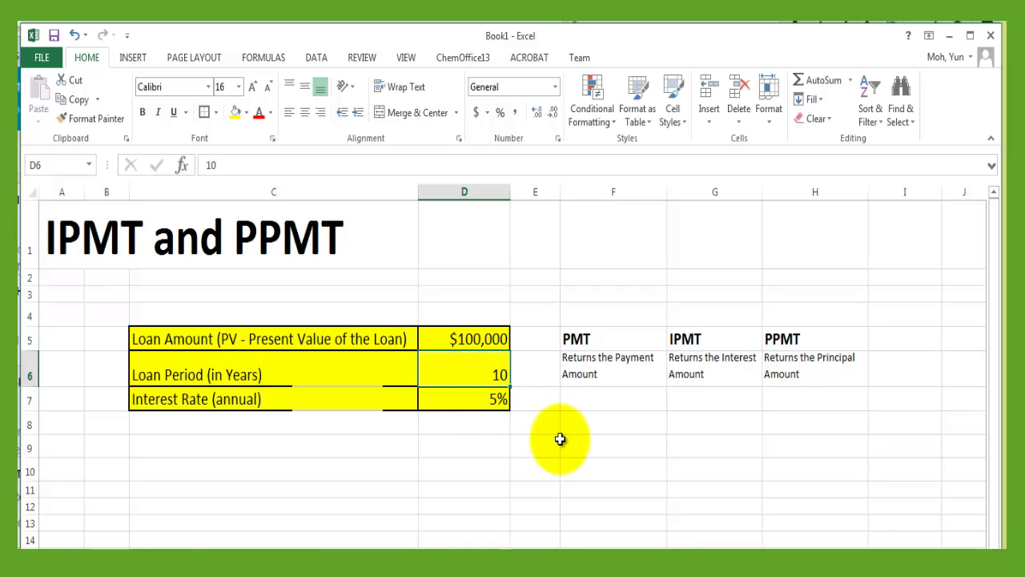
pyautogui.click(245, 377)
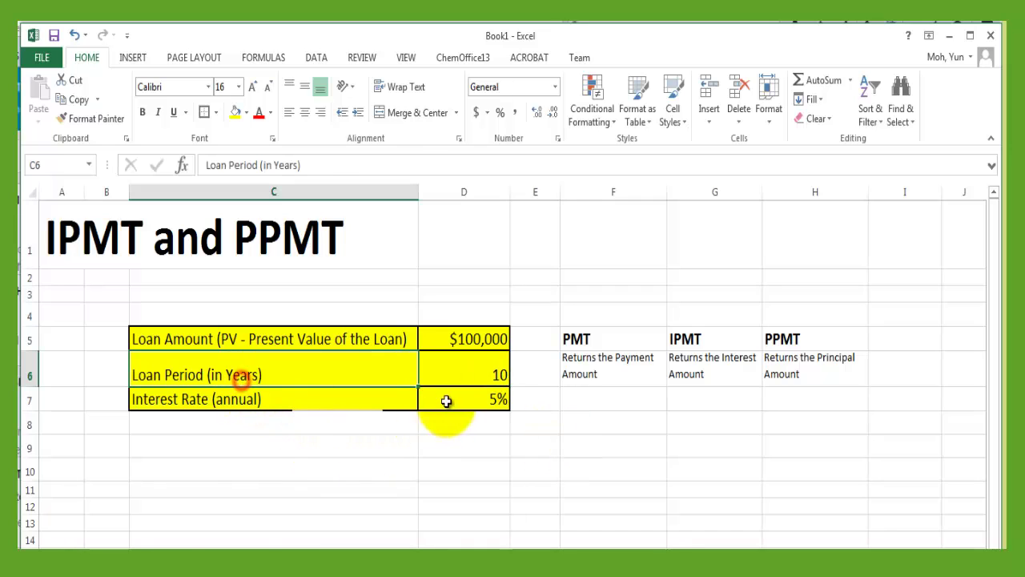
pyautogui.click(472, 383)
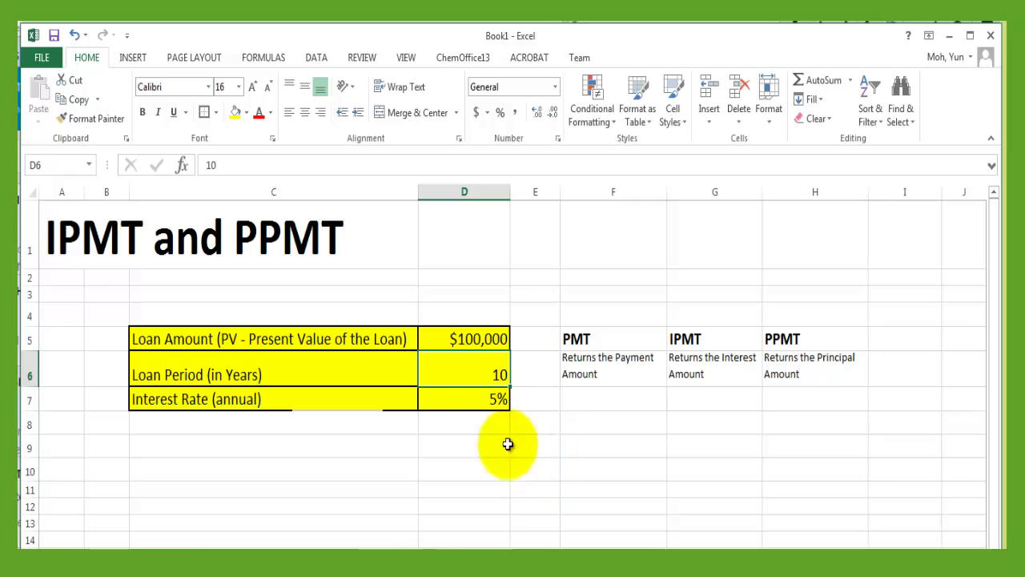
pyautogui.click(459, 398)
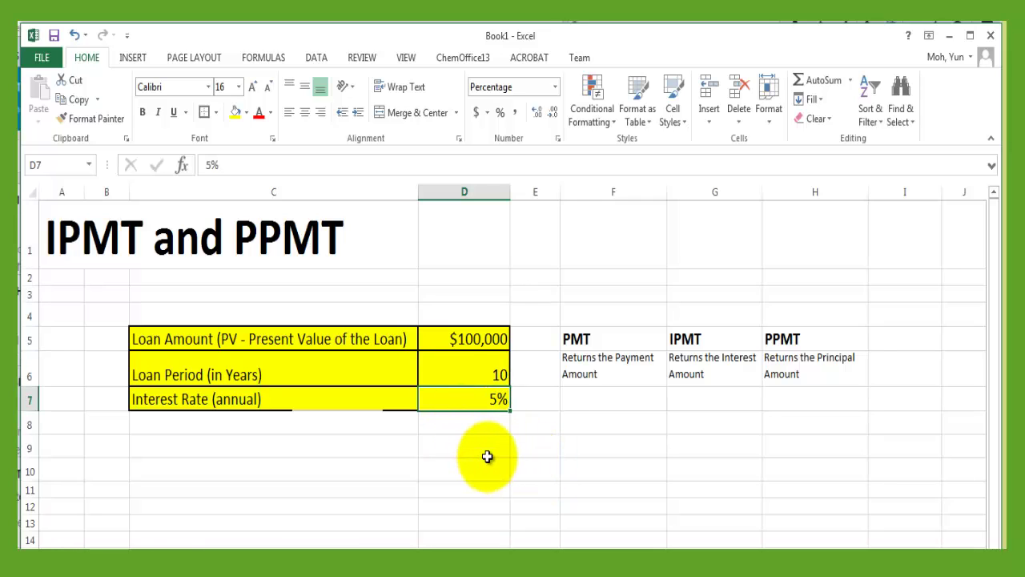
pyautogui.click(464, 338)
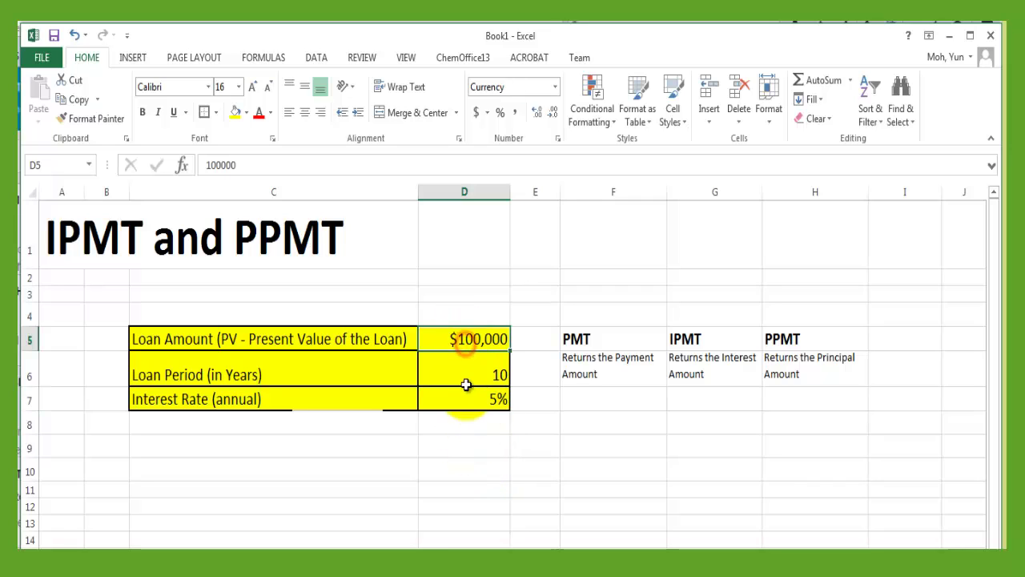
pyautogui.click(466, 378)
pyautogui.click(471, 400)
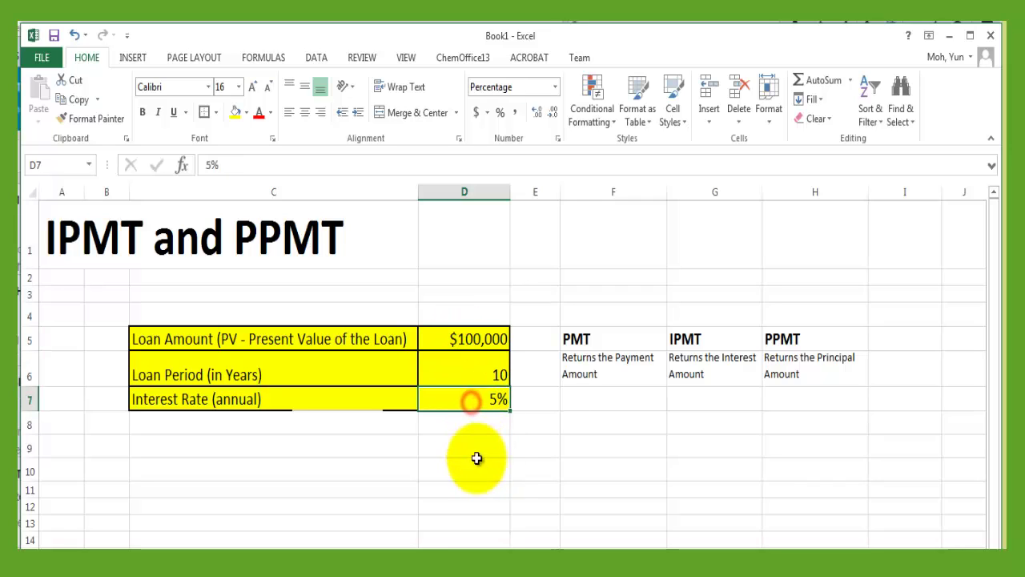
pyautogui.click(613, 399)
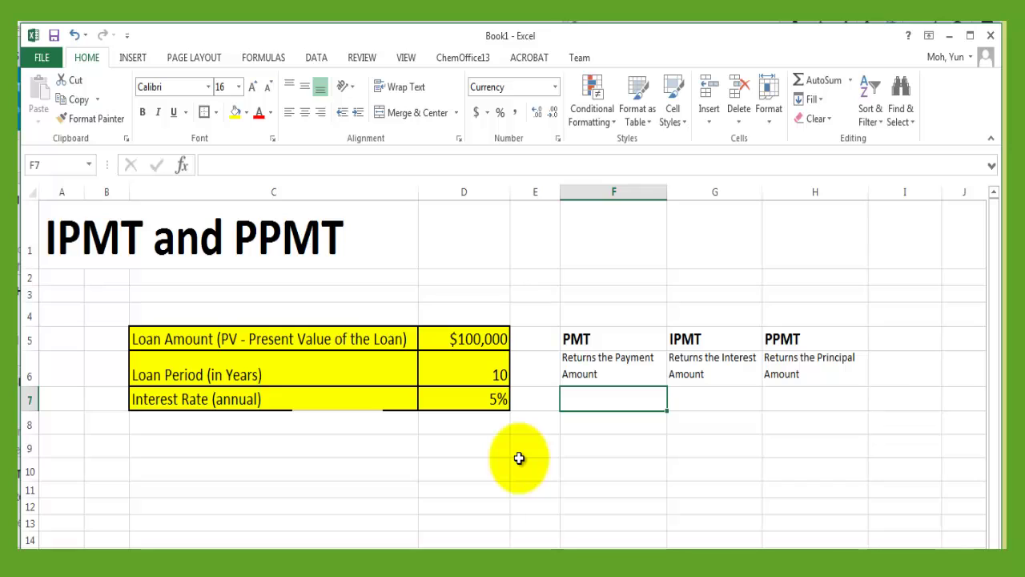
# Step: Insert the PMT function into F7 from the Financial functions list and move its arguments dialog aside
pyautogui.click(580, 400)
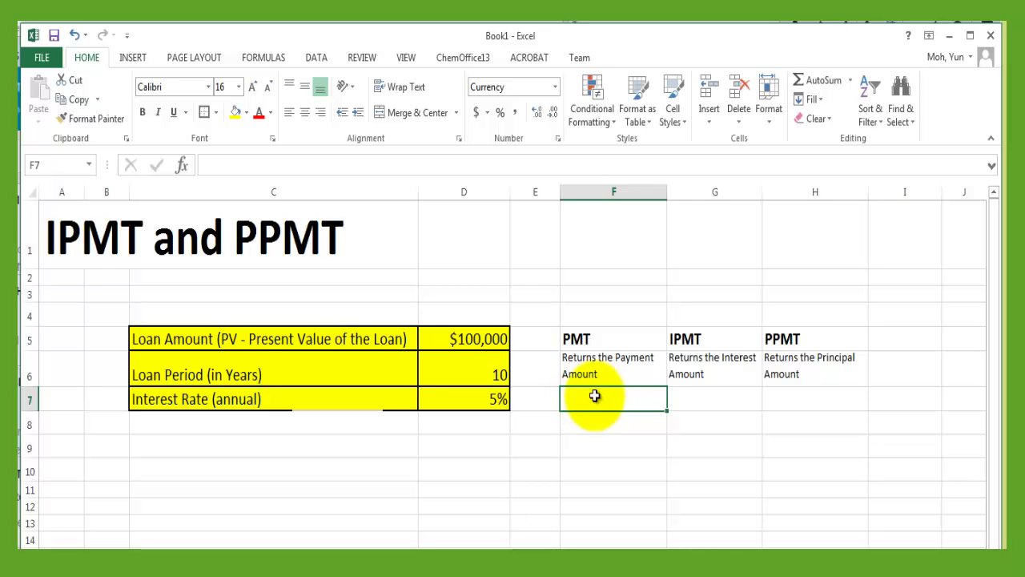
pyautogui.click(267, 57)
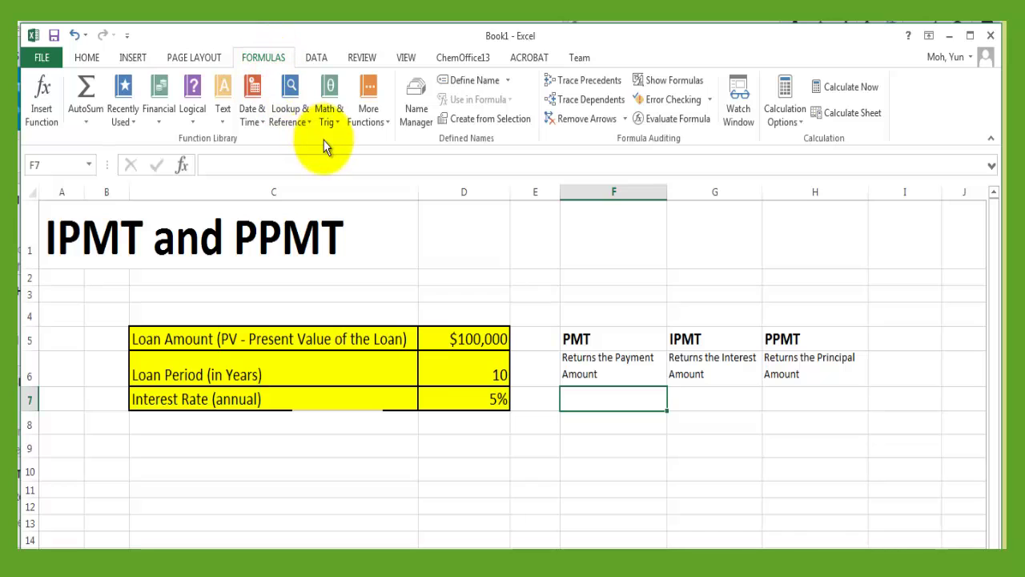
pyautogui.click(156, 121)
pyautogui.moveTo(246, 169); pyautogui.dragTo(246, 392)
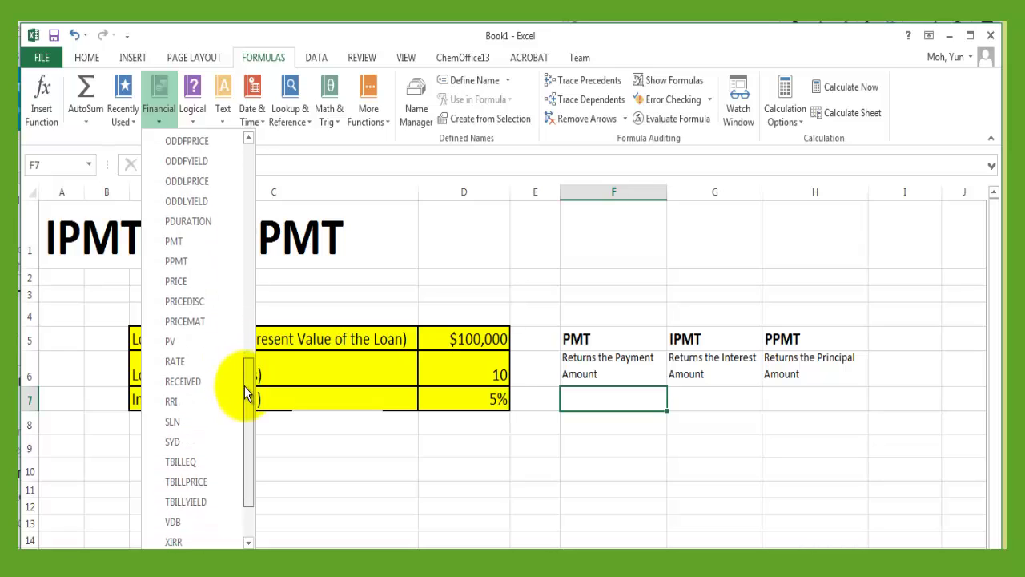
pyautogui.click(183, 238)
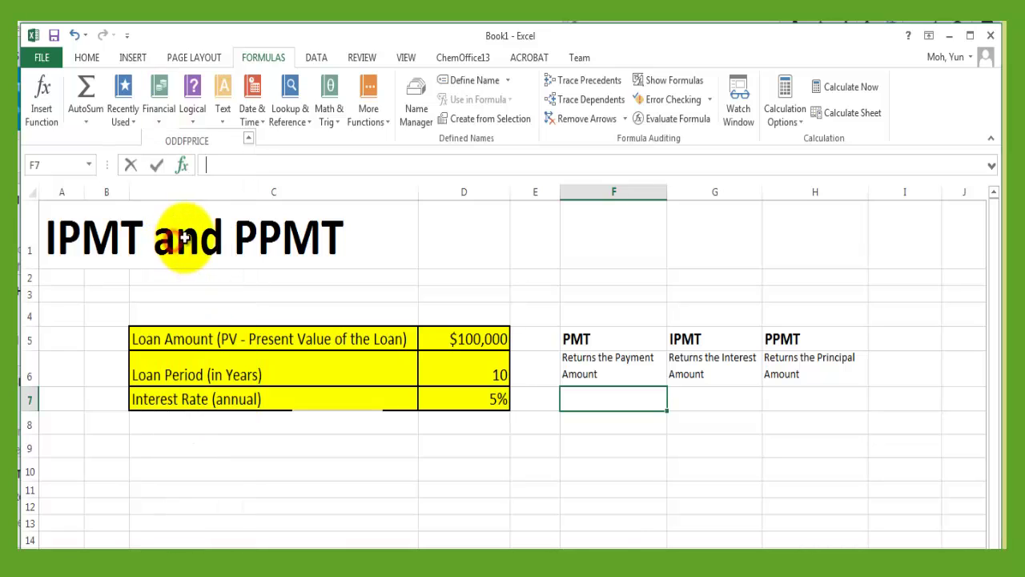
pyautogui.moveTo(452, 386); pyautogui.dragTo(746, 101)
# Step: Enter D7/12 as the PMT Rate argument, giving a monthly rate of 0.004166667
pyautogui.click(649, 143)
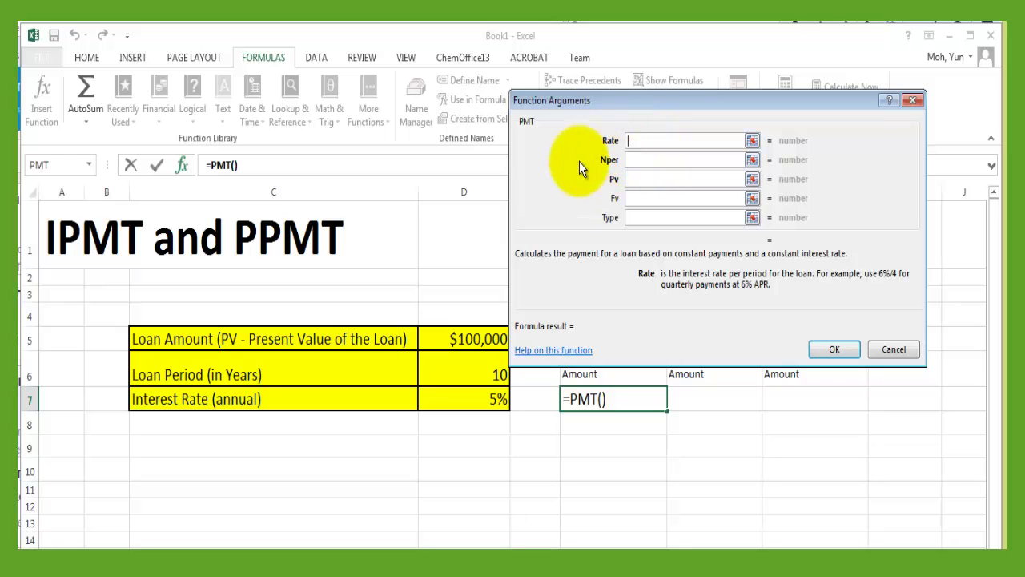
pyautogui.click(468, 400)
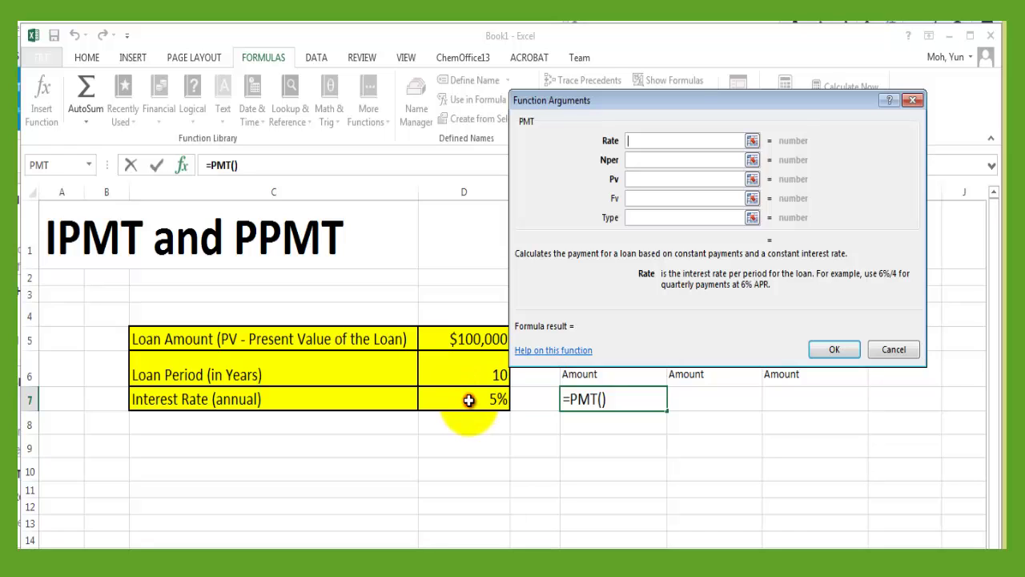
pyautogui.doubleClick(632, 141)
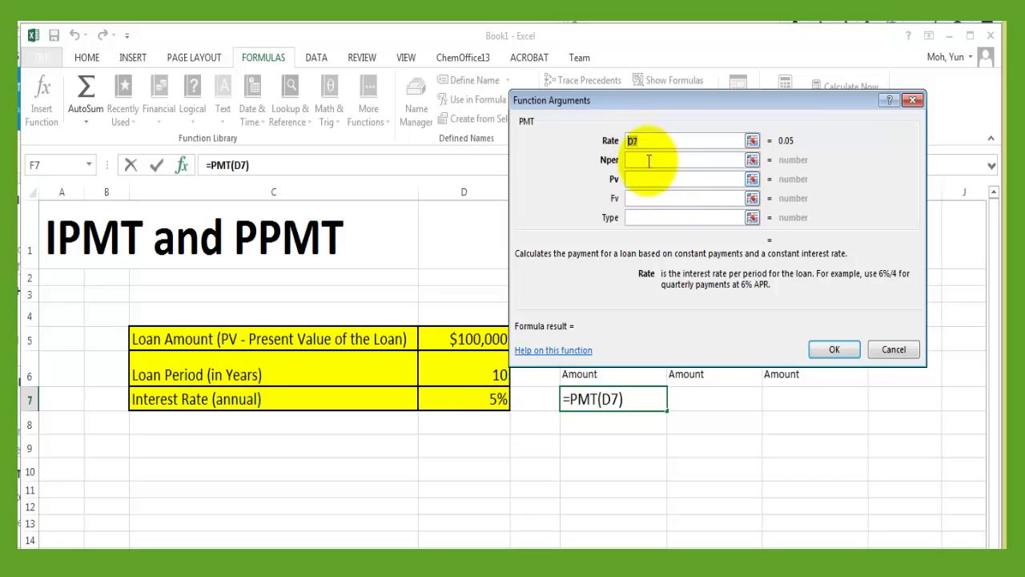
pyautogui.click(651, 160)
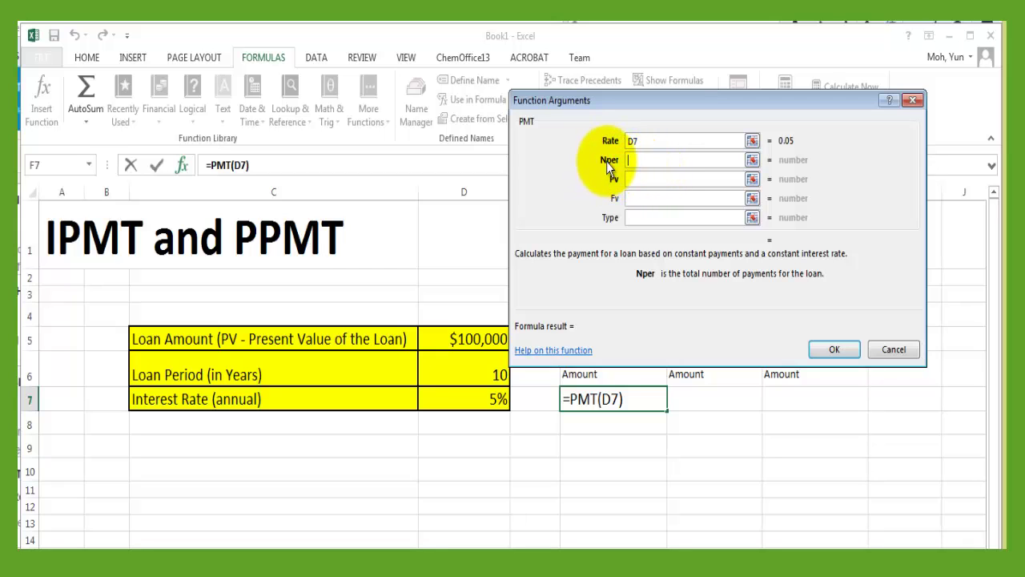
pyautogui.click(663, 141)
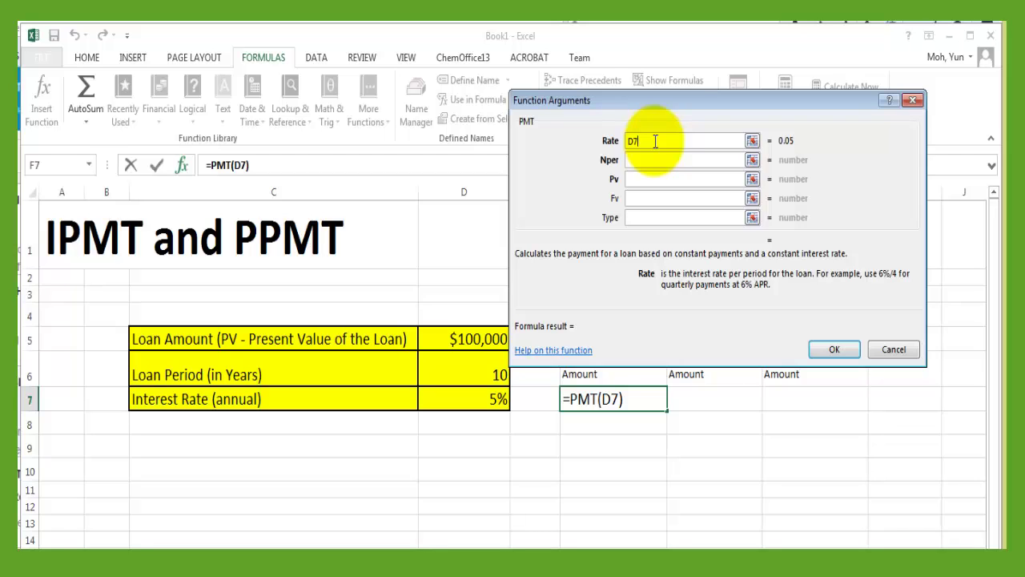
pyautogui.write('/12')
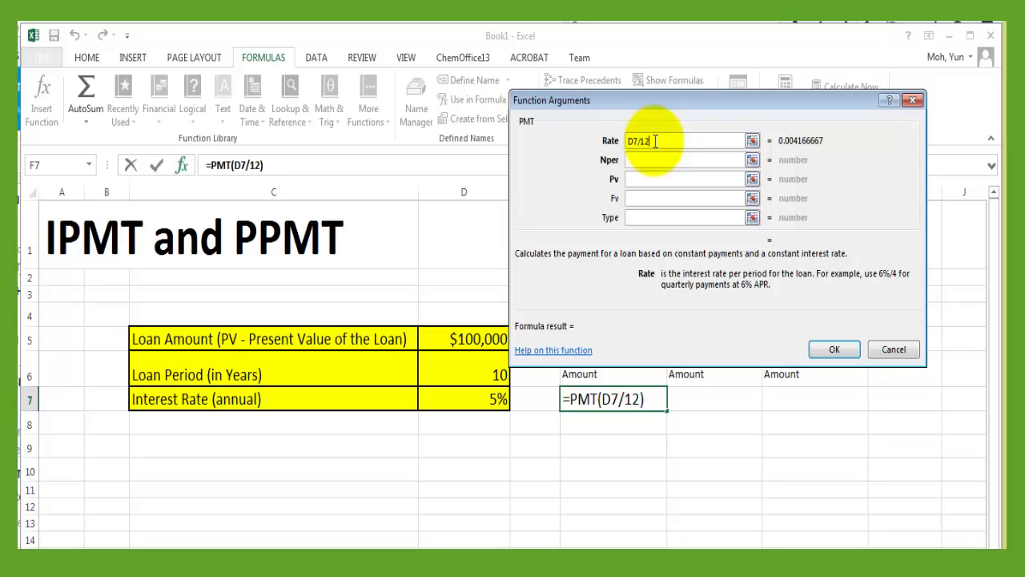
pyautogui.click(631, 142)
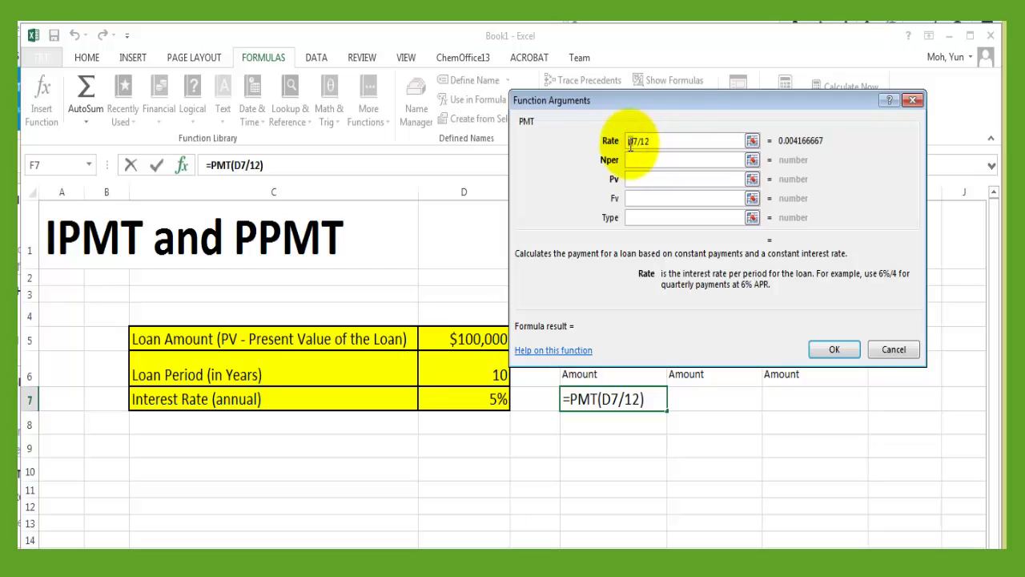
pyautogui.click(636, 140)
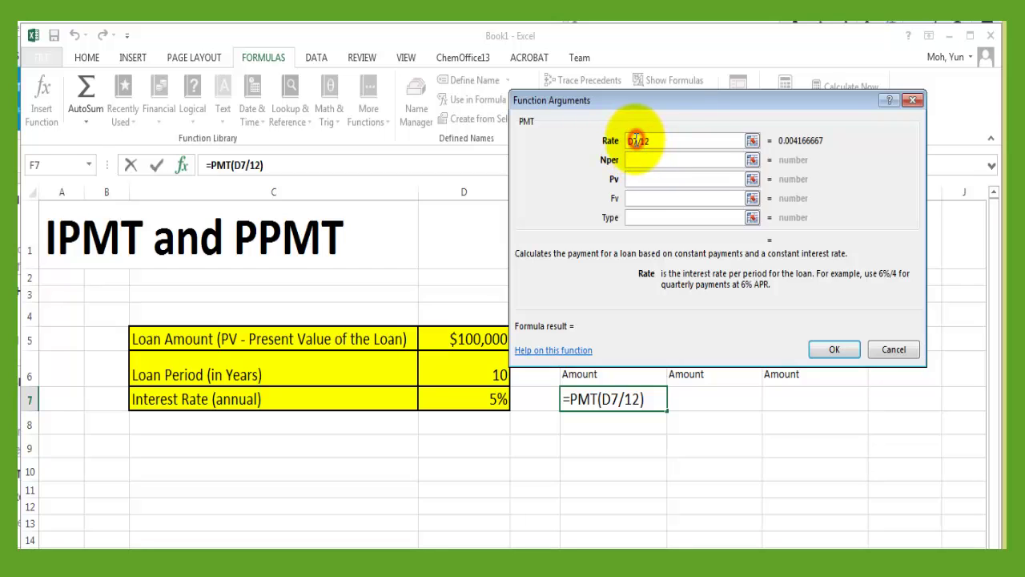
pyautogui.click(656, 142)
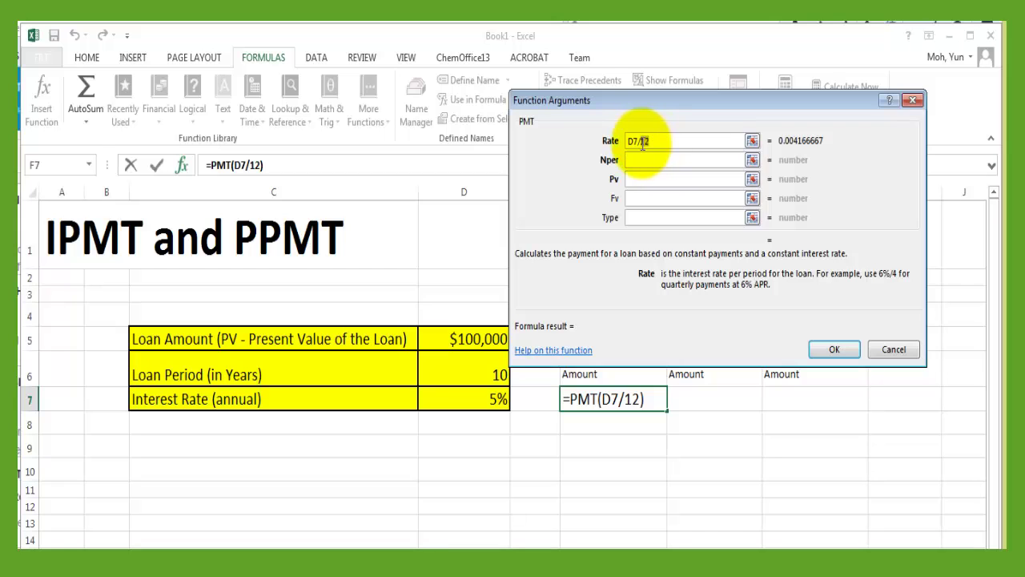
pyautogui.moveTo(642, 143); pyautogui.dragTo(682, 160)
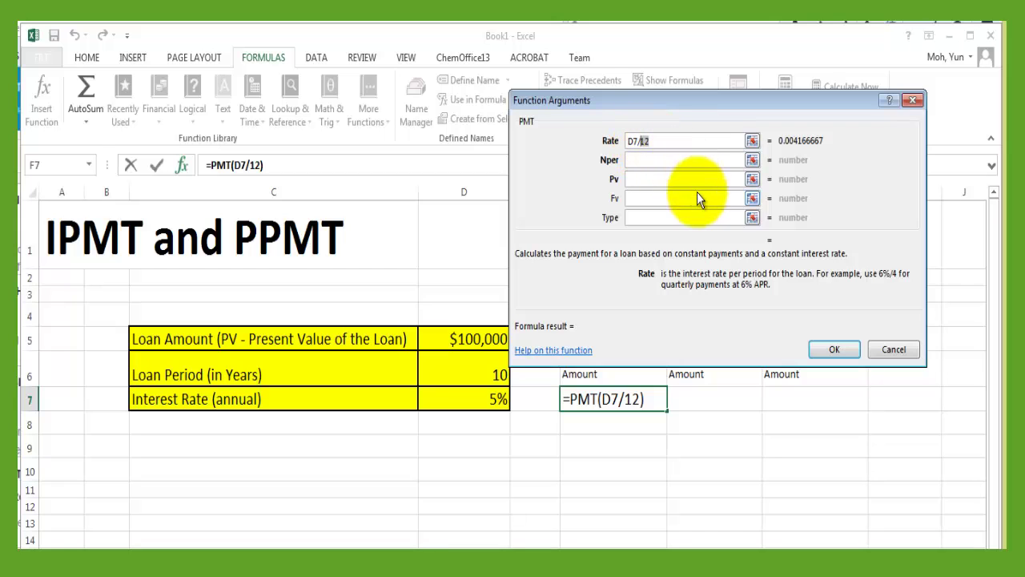
pyautogui.click(655, 160)
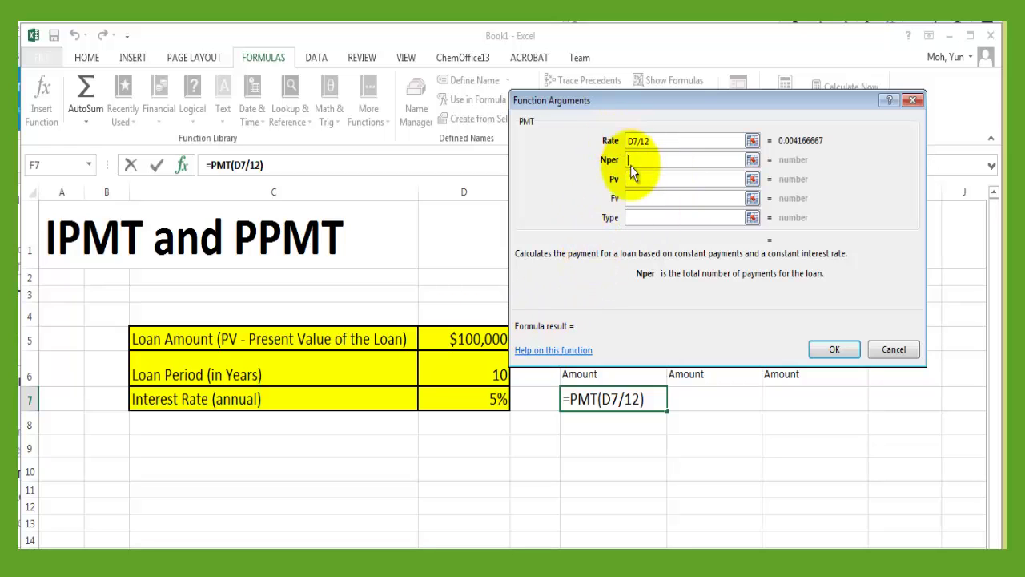
# Step: Fill Nper with D6*12 and Pv with D5, completing =PMT(D7/12,D6*12,D5) at ($1,060.66)
pyautogui.click(487, 370)
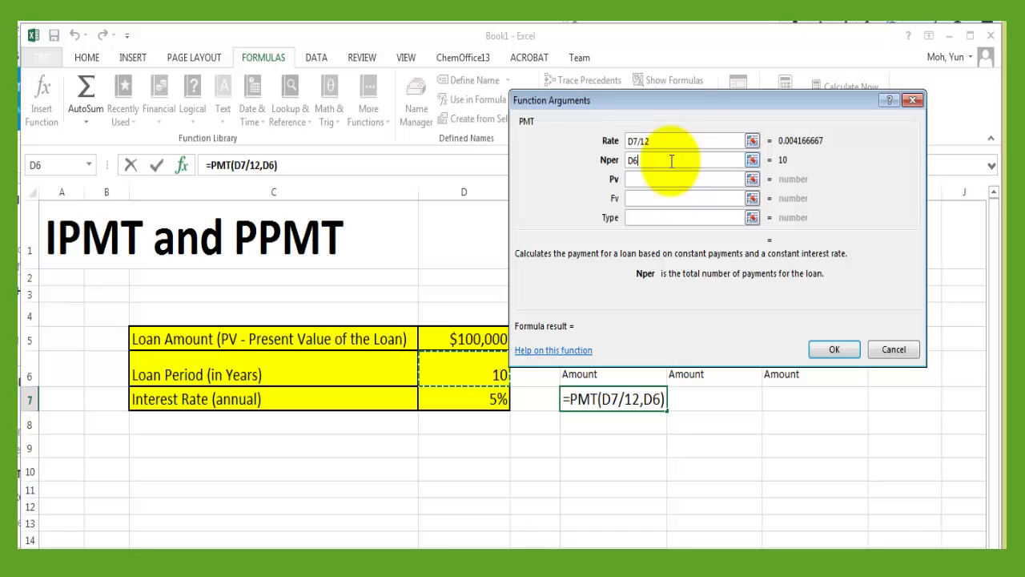
pyautogui.write('*12')
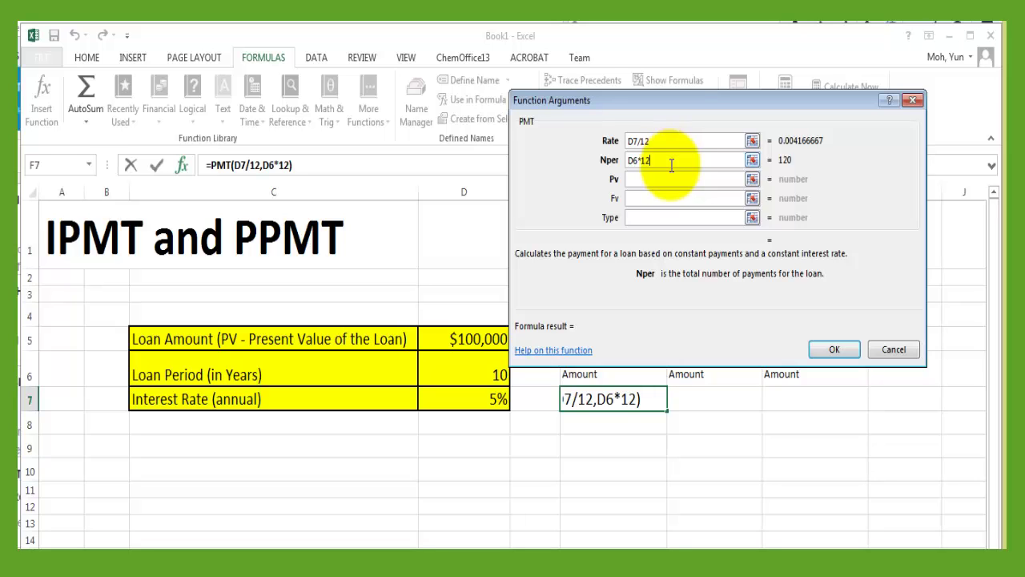
pyautogui.click(659, 140)
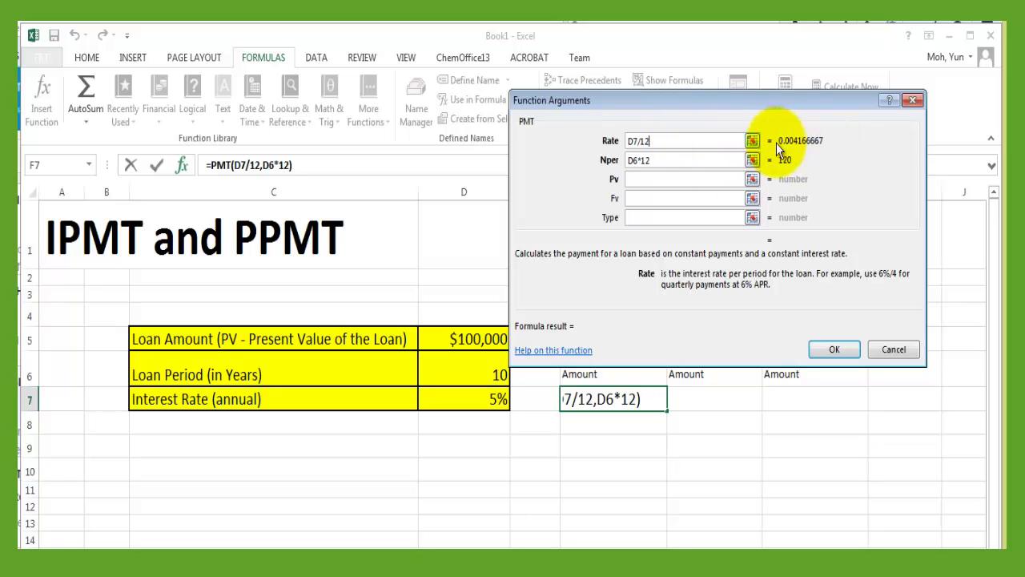
pyautogui.click(803, 140)
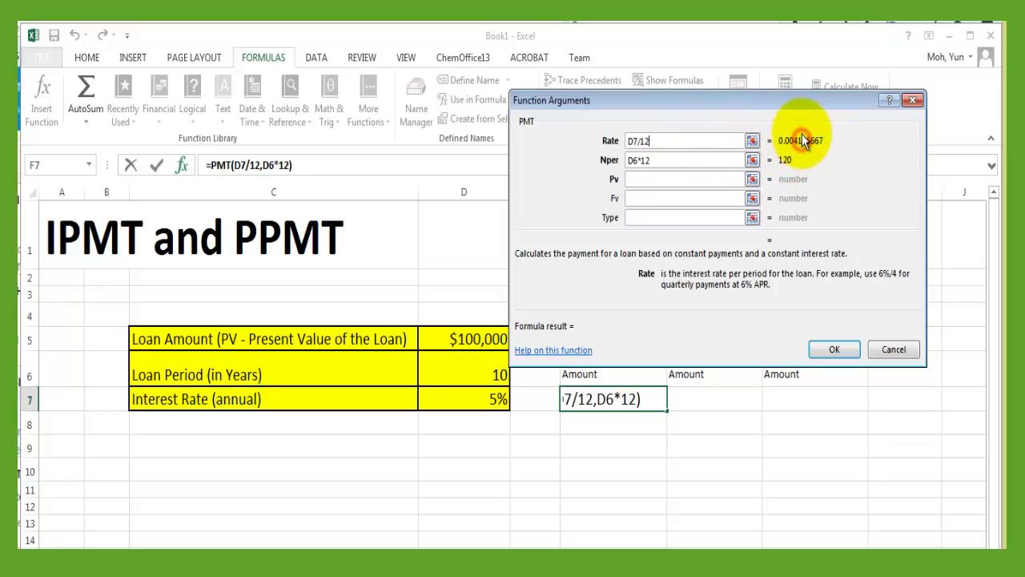
pyautogui.click(655, 178)
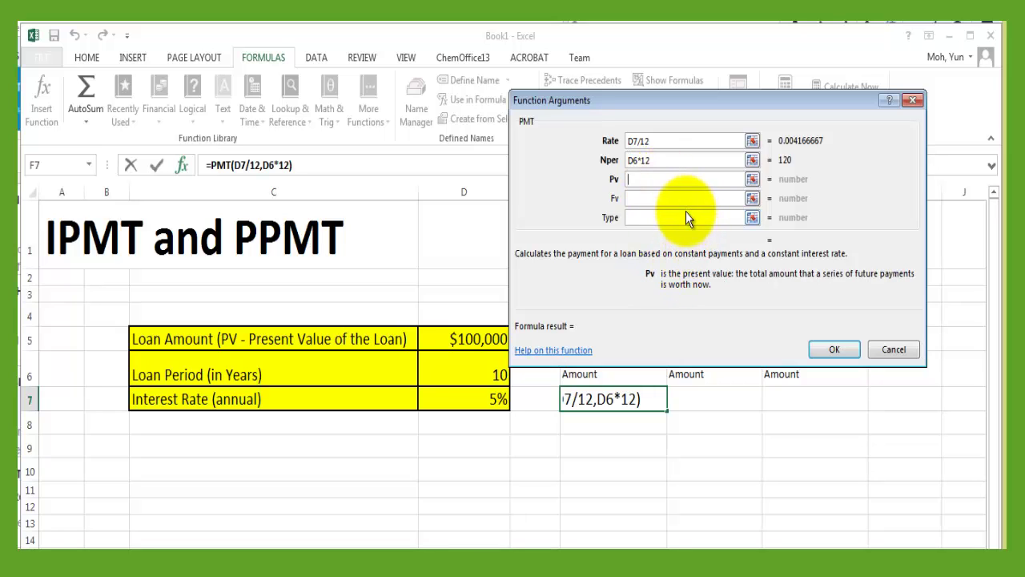
pyautogui.click(465, 339)
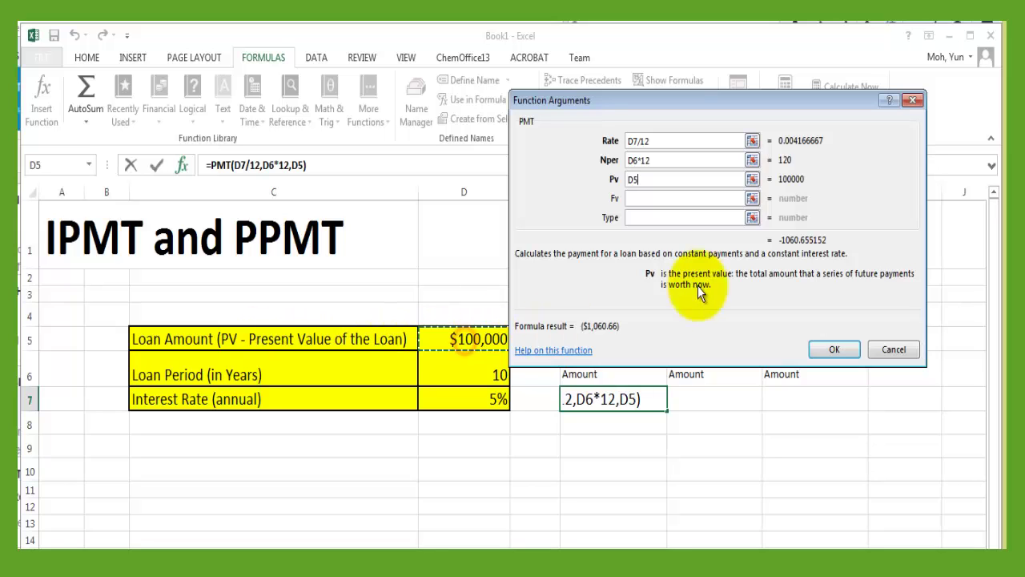
pyautogui.click(835, 350)
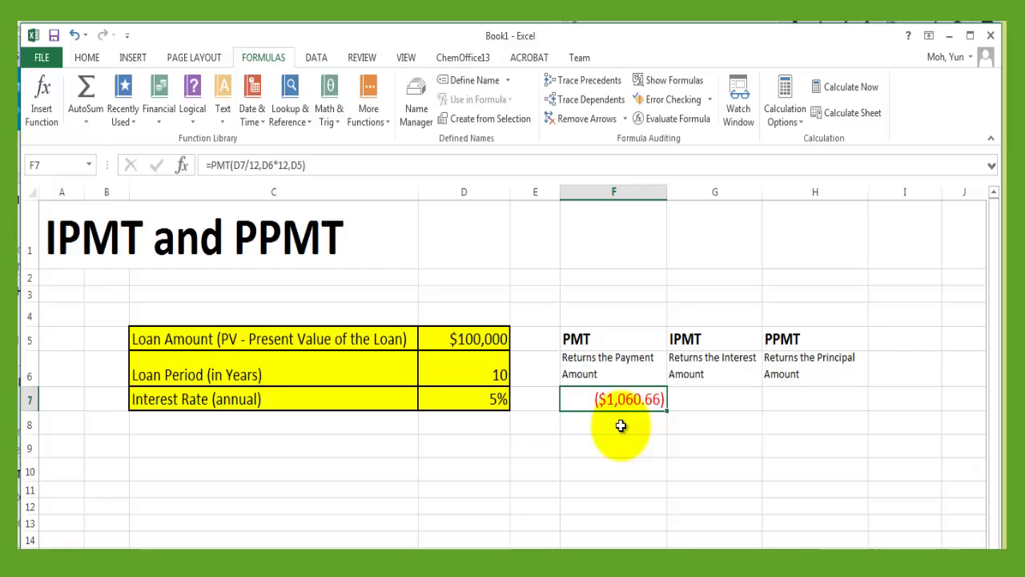
pyautogui.click(720, 398)
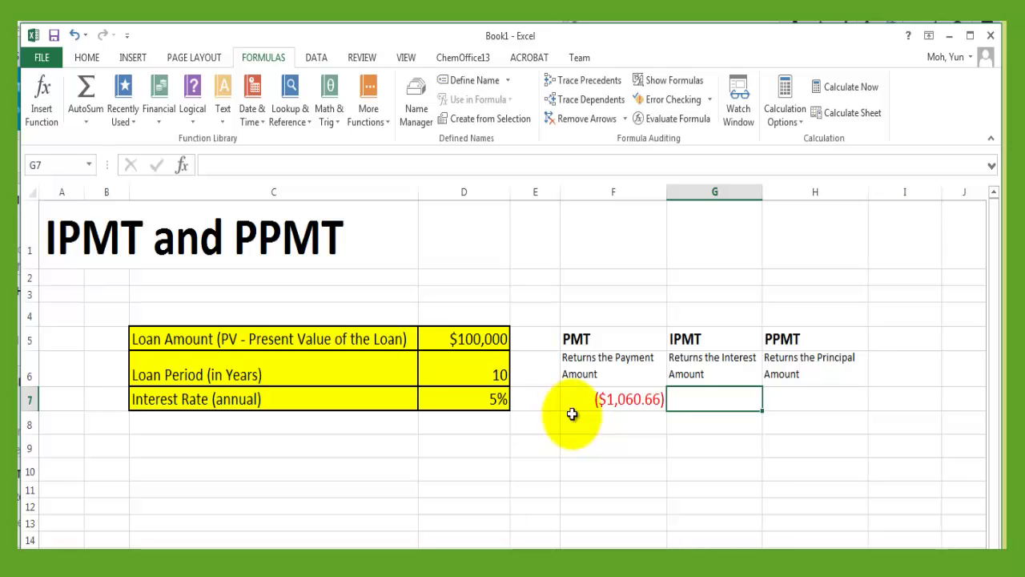
pyautogui.click(702, 367)
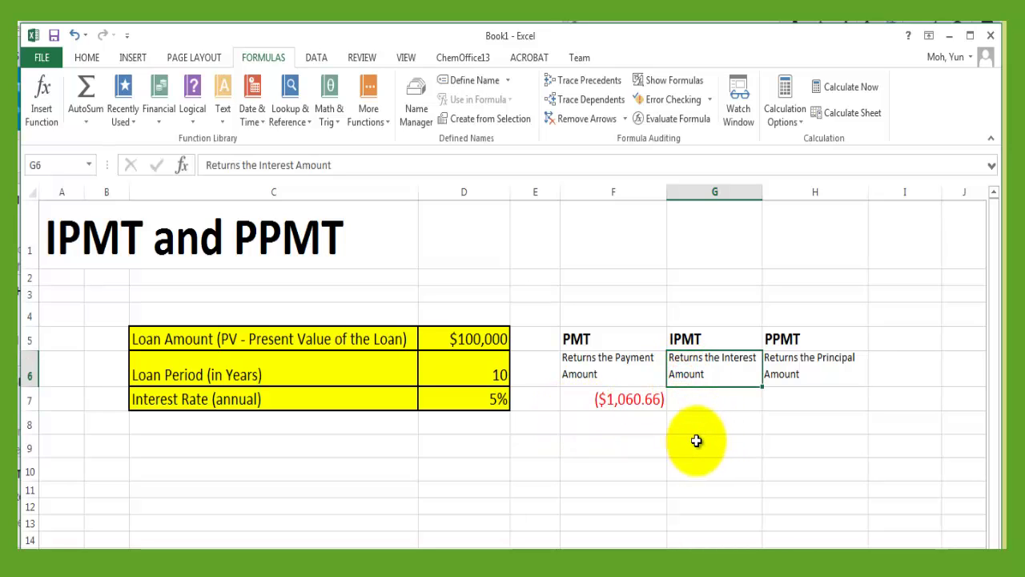
pyautogui.click(701, 400)
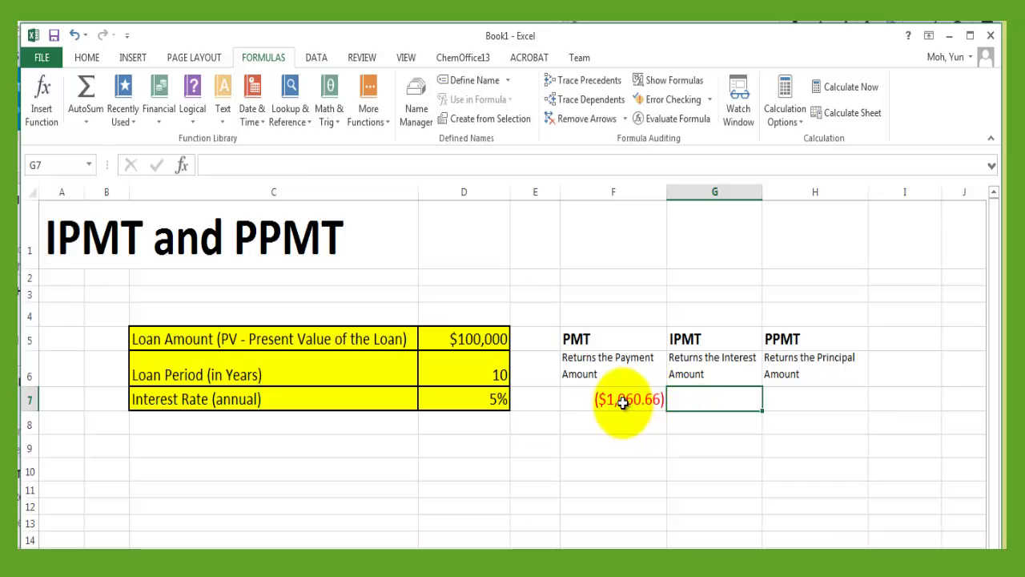
pyautogui.click(596, 399)
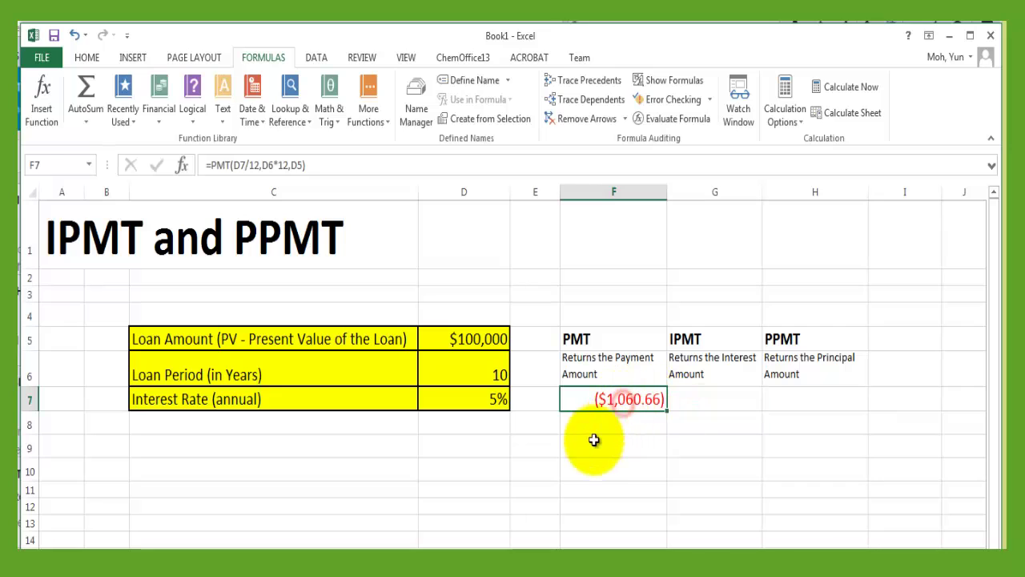
pyautogui.click(713, 399)
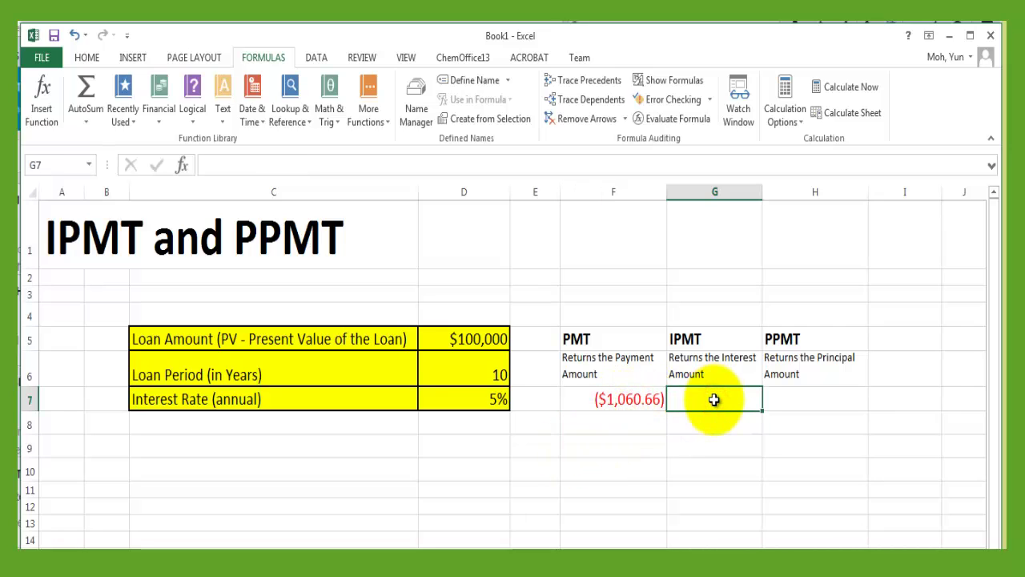
pyautogui.click(650, 402)
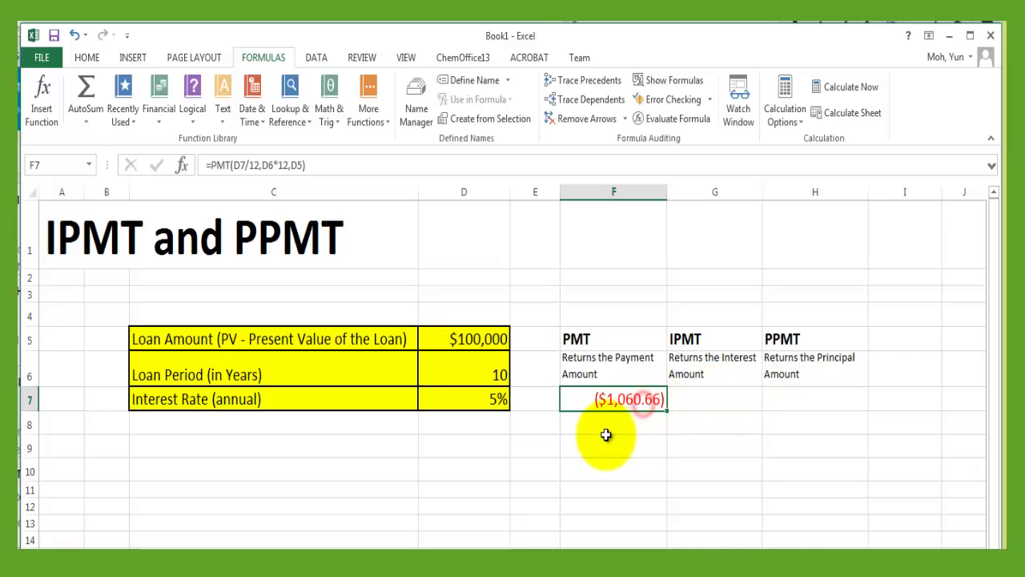
pyautogui.click(691, 399)
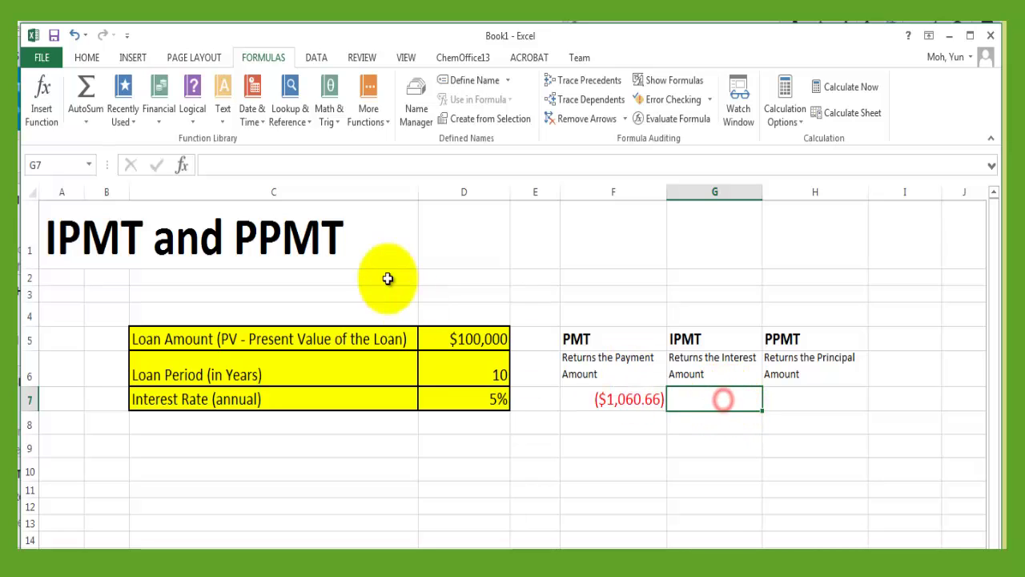
# Step: Browse the Financial functions list, then start the formula =ipmt( for cell G7
pyautogui.click(158, 111)
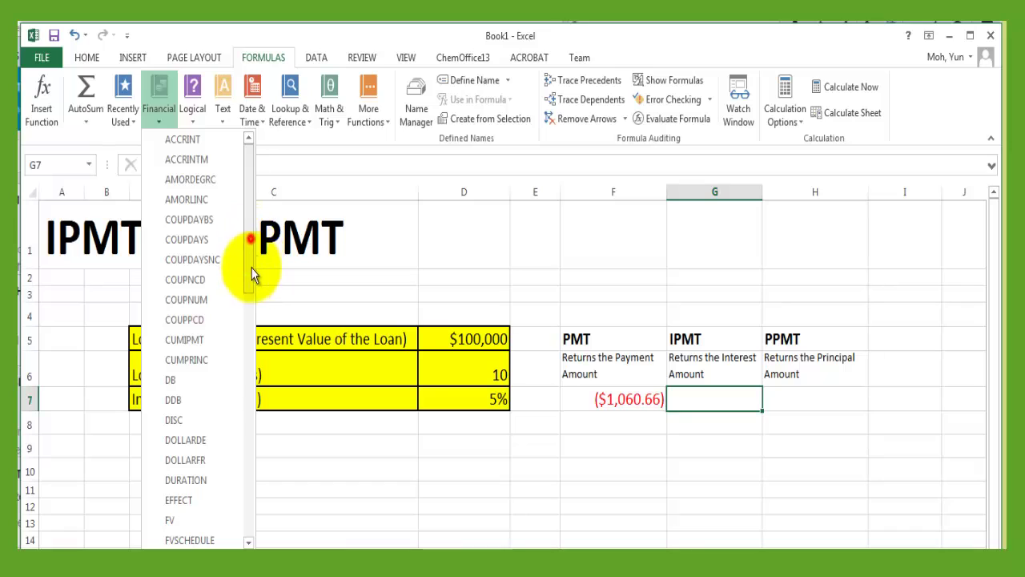
pyautogui.scroll(-3, 253, 268)
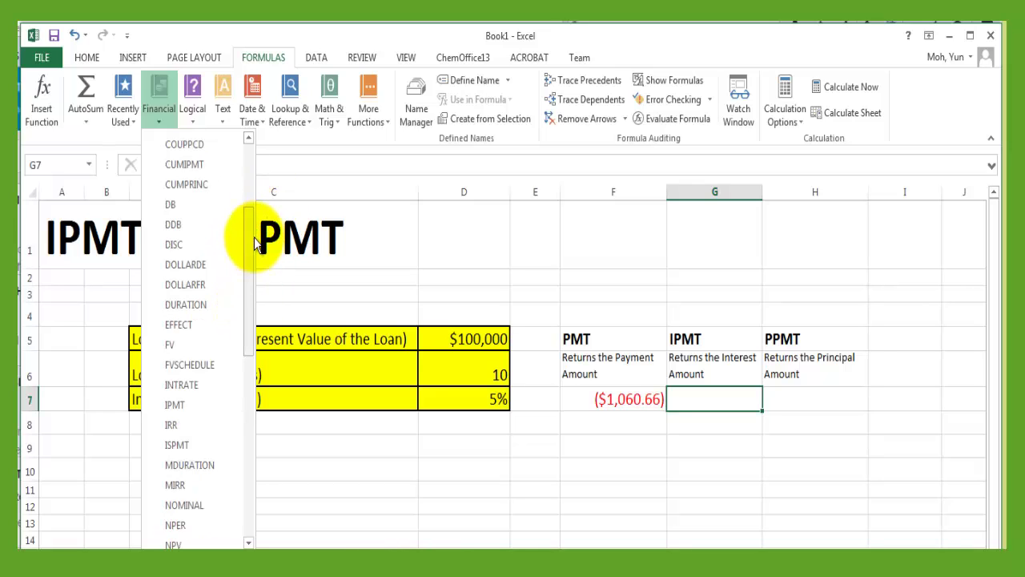
pyautogui.click(284, 165)
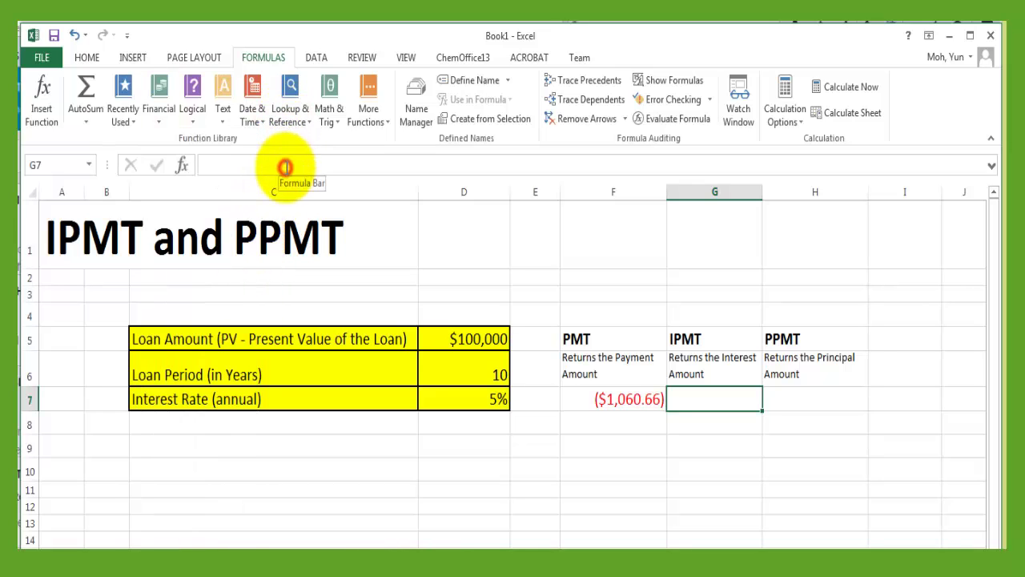
pyautogui.click(238, 162)
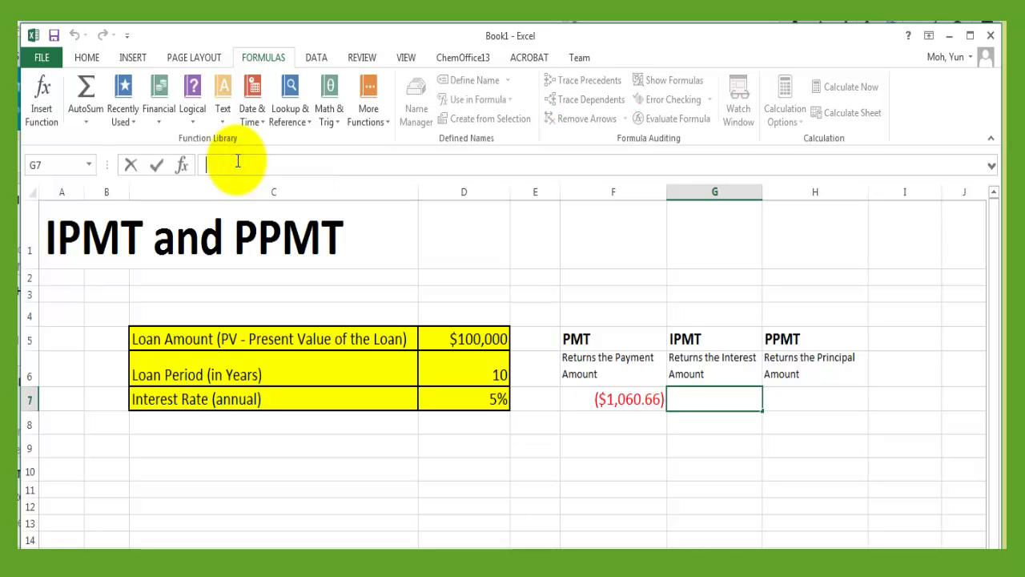
pyautogui.write('=ipmt(')
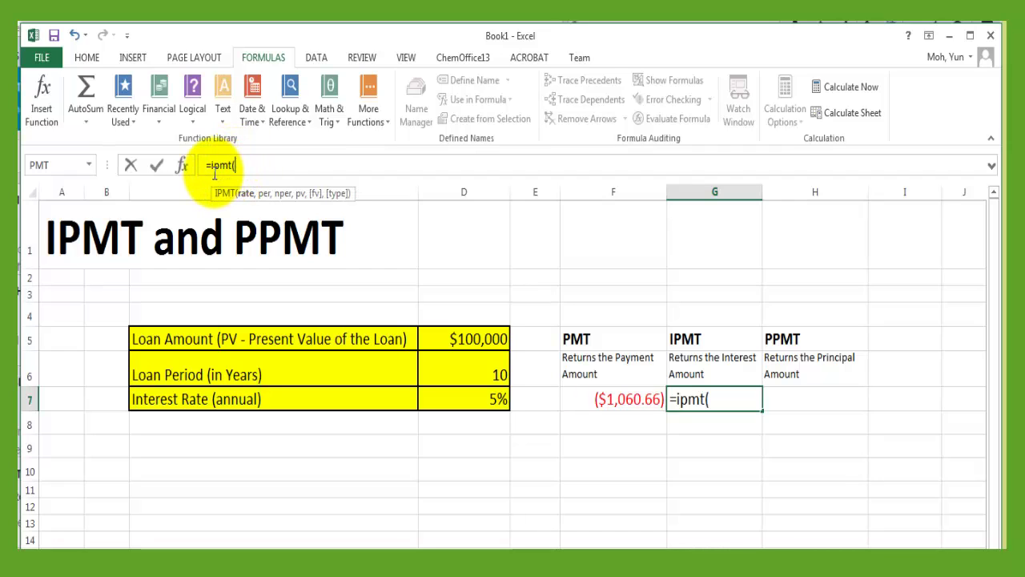
pyautogui.click(238, 164)
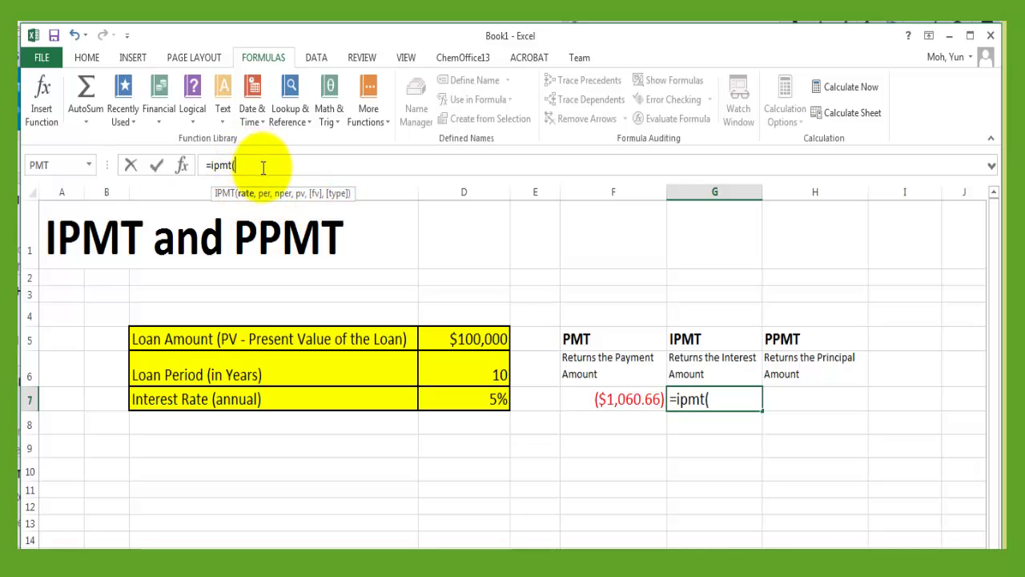
# Step: Open the IPMT function arguments for G7 and set Rate to D7/12
pyautogui.click(181, 167)
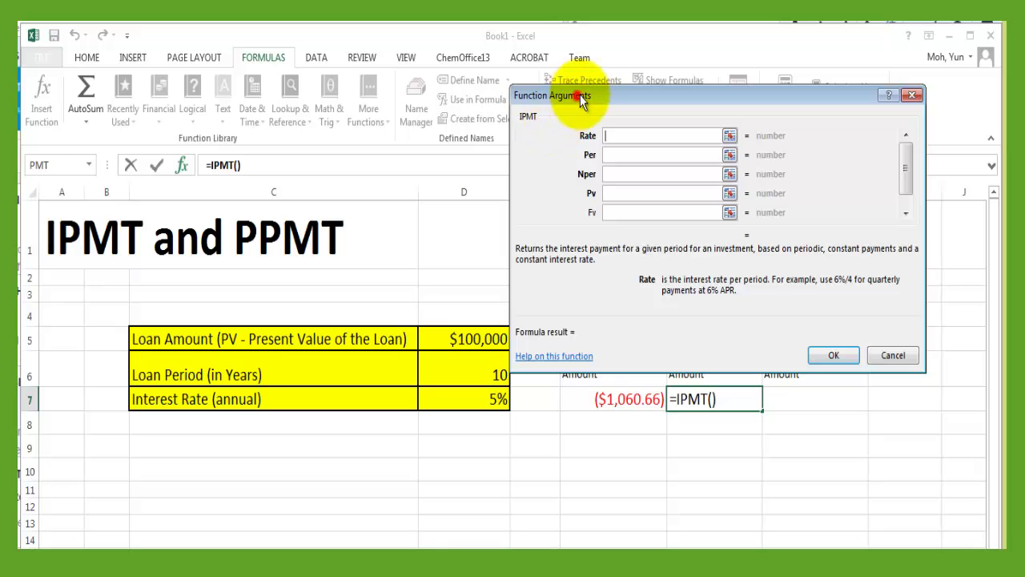
pyautogui.moveTo(581, 97); pyautogui.dragTo(599, 82)
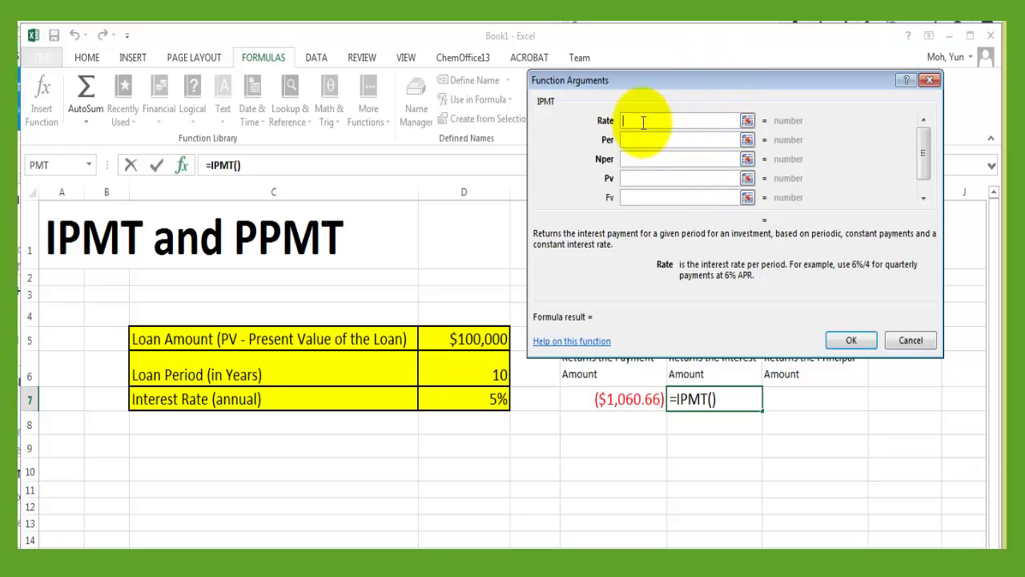
pyautogui.click(493, 402)
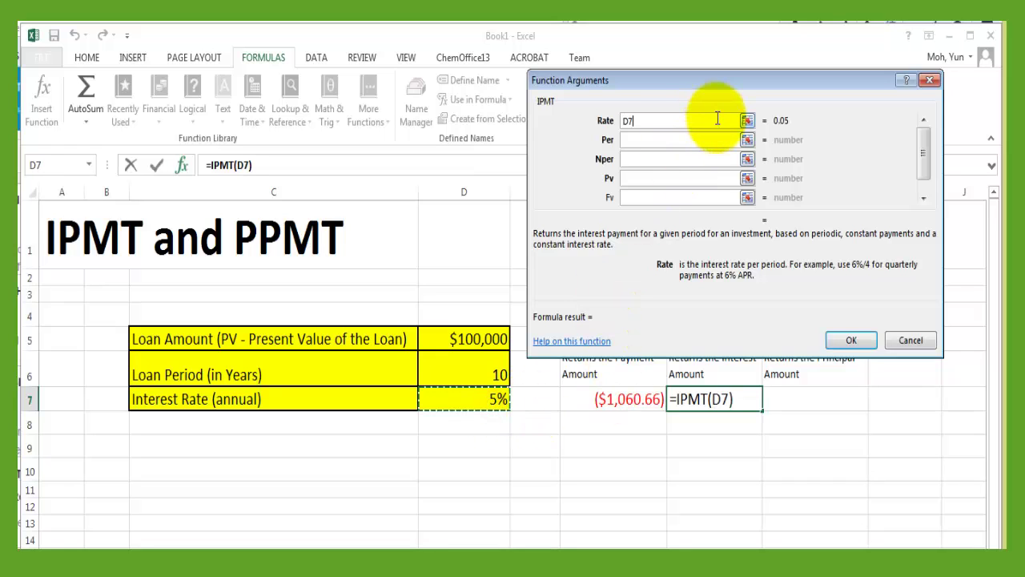
pyautogui.write('/12')
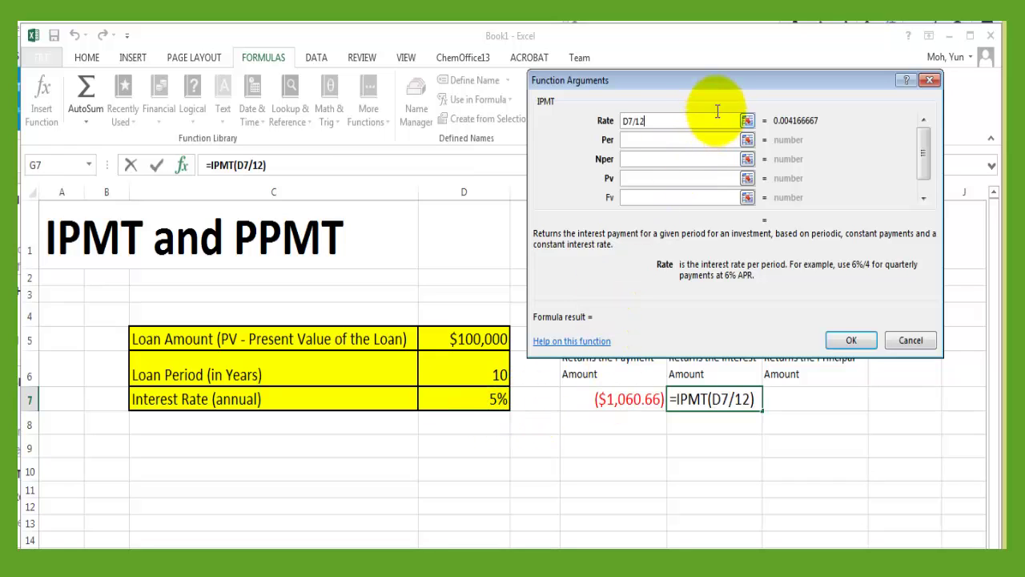
pyautogui.click(643, 140)
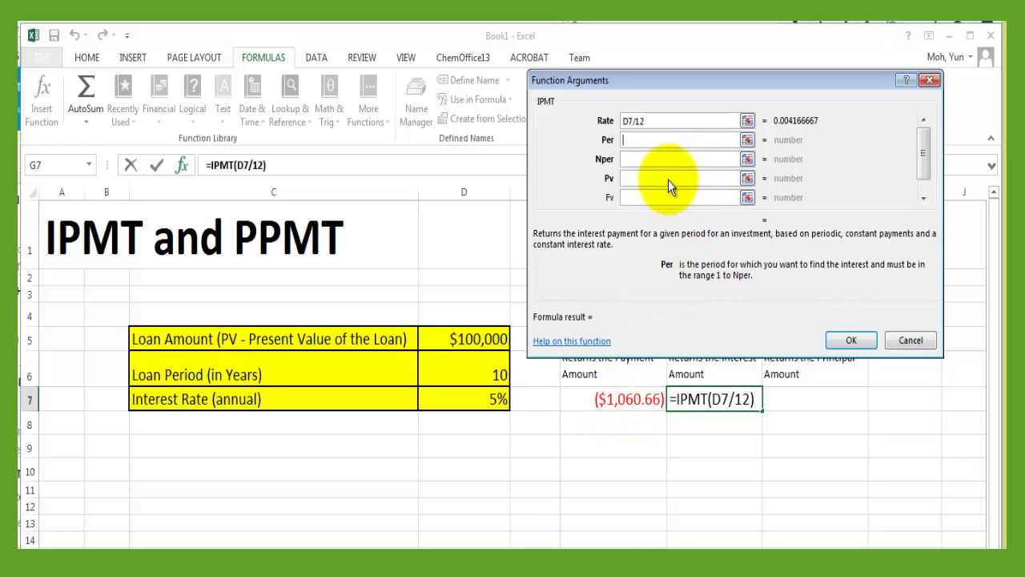
pyautogui.click(655, 141)
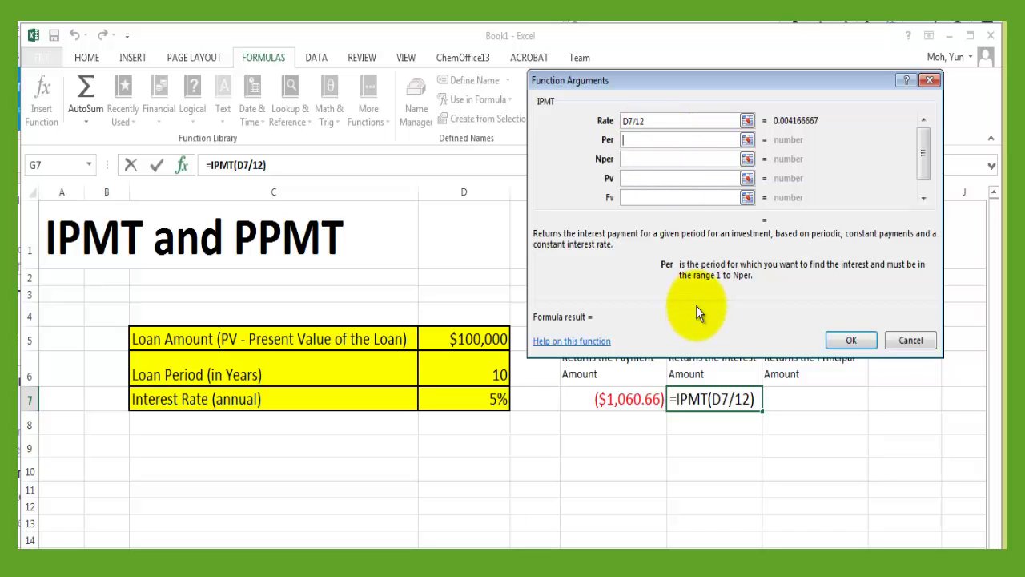
pyautogui.moveTo(745, 271)
pyautogui.mouseDown()
pyautogui.moveTo(708, 274)
pyautogui.moveTo(750, 261)
pyautogui.mouseUp()
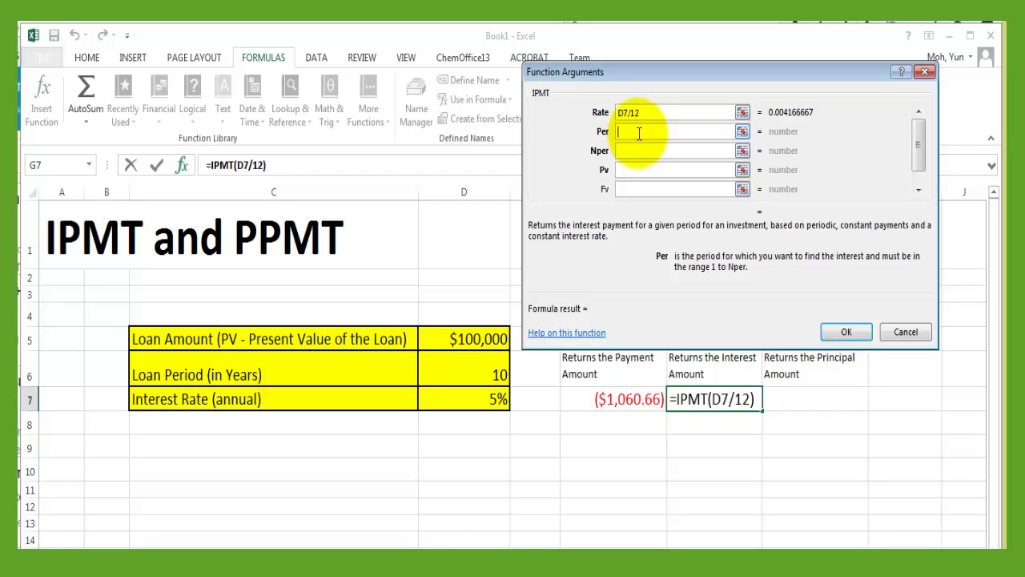
# Step: Set Per 1, Nper D6*12 and Pv D5, completing the IPMT at ($416.67)
pyautogui.write('1')
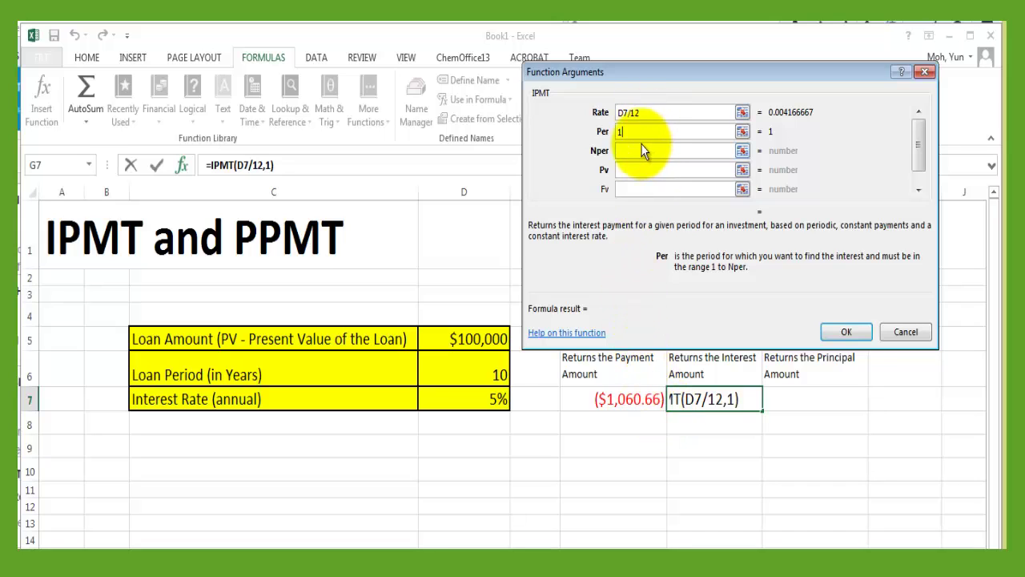
pyautogui.doubleClick(621, 131)
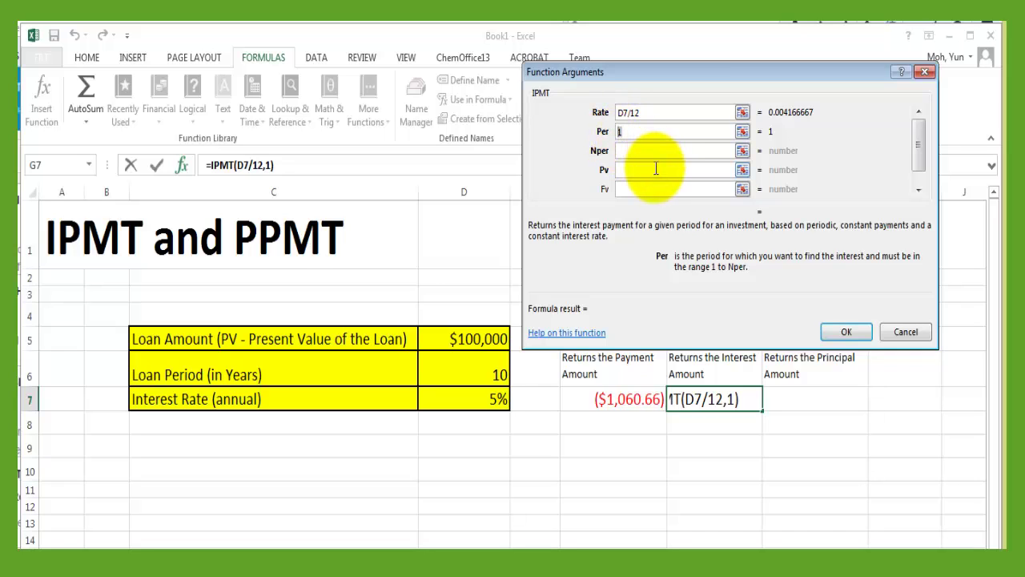
pyautogui.click(636, 150)
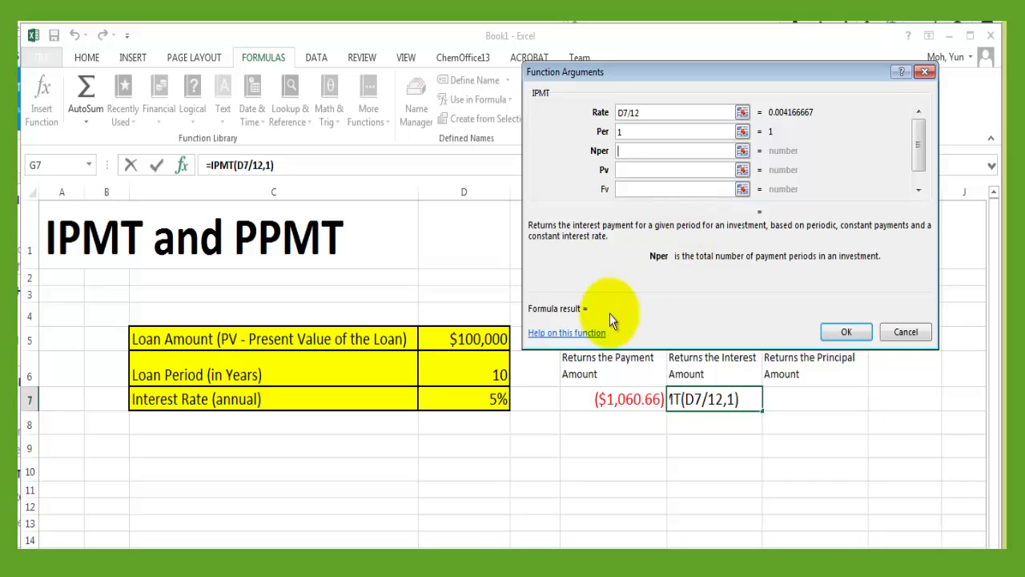
pyautogui.click(480, 375)
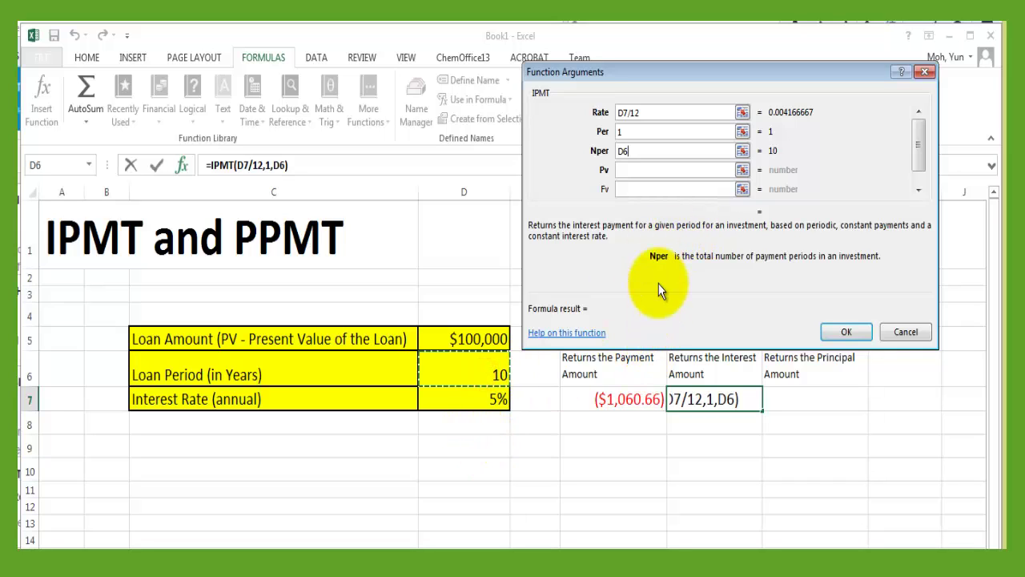
pyautogui.write('*12')
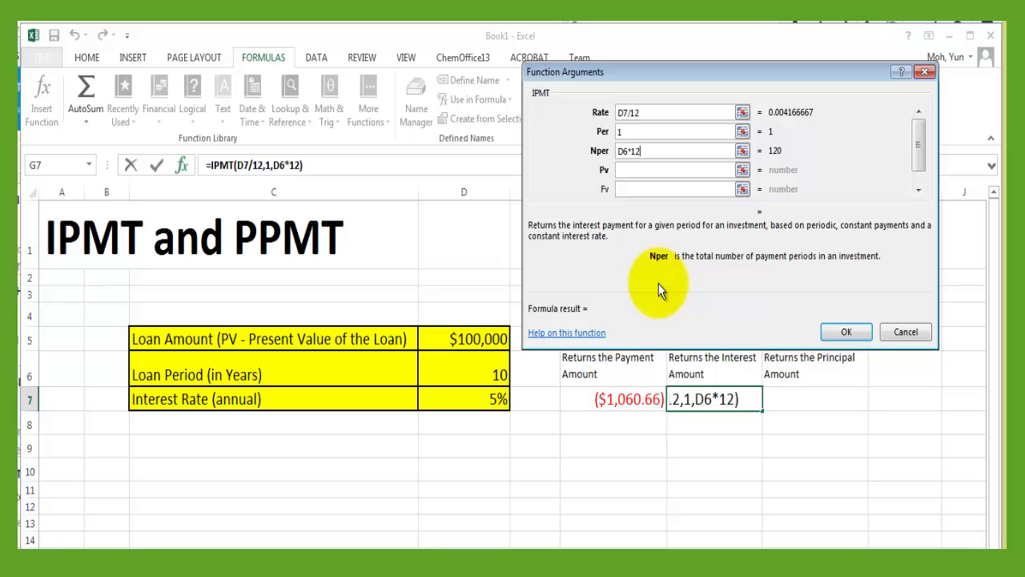
pyautogui.click(645, 169)
pyautogui.click(471, 338)
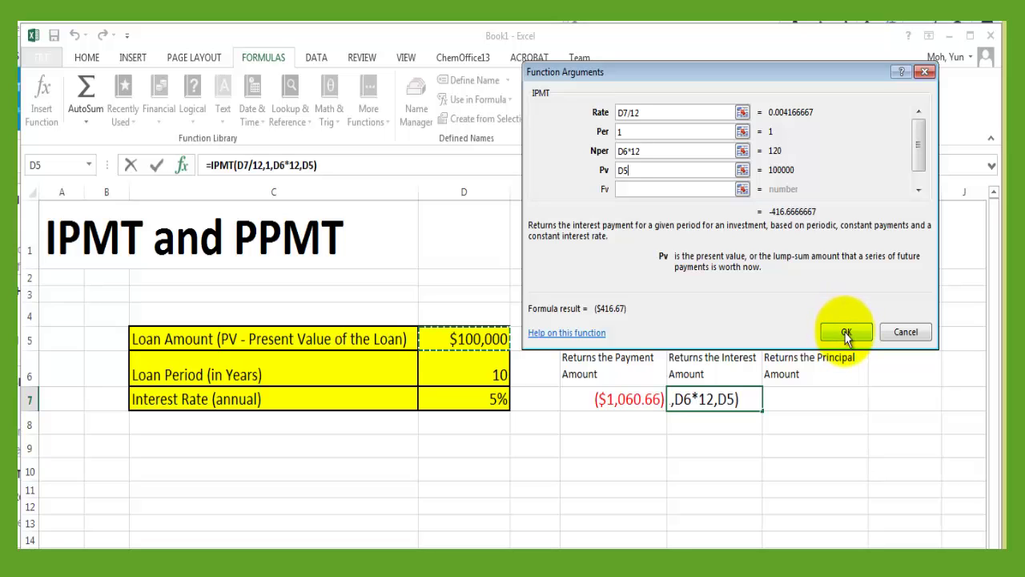
pyautogui.click(847, 333)
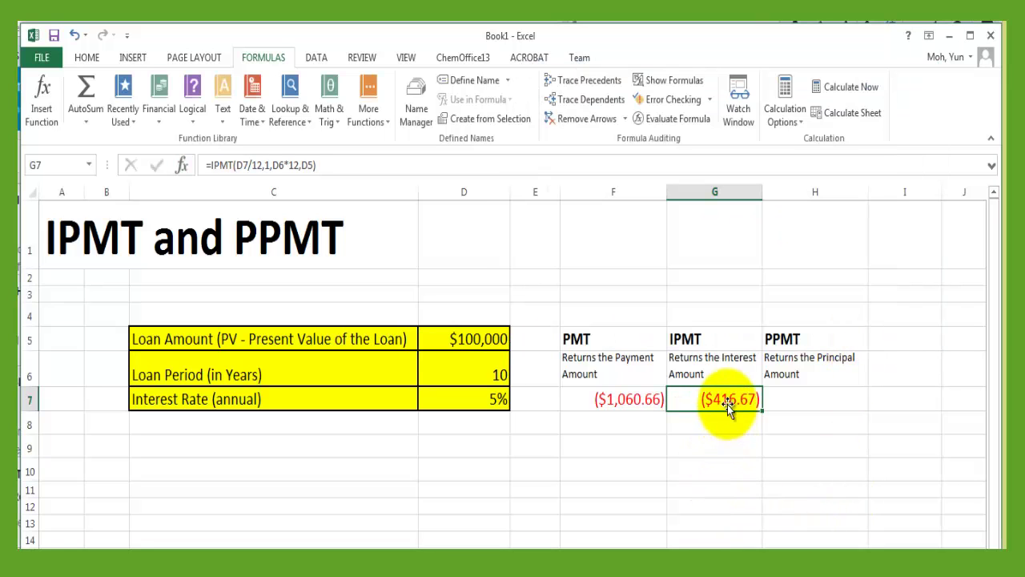
pyautogui.click(621, 403)
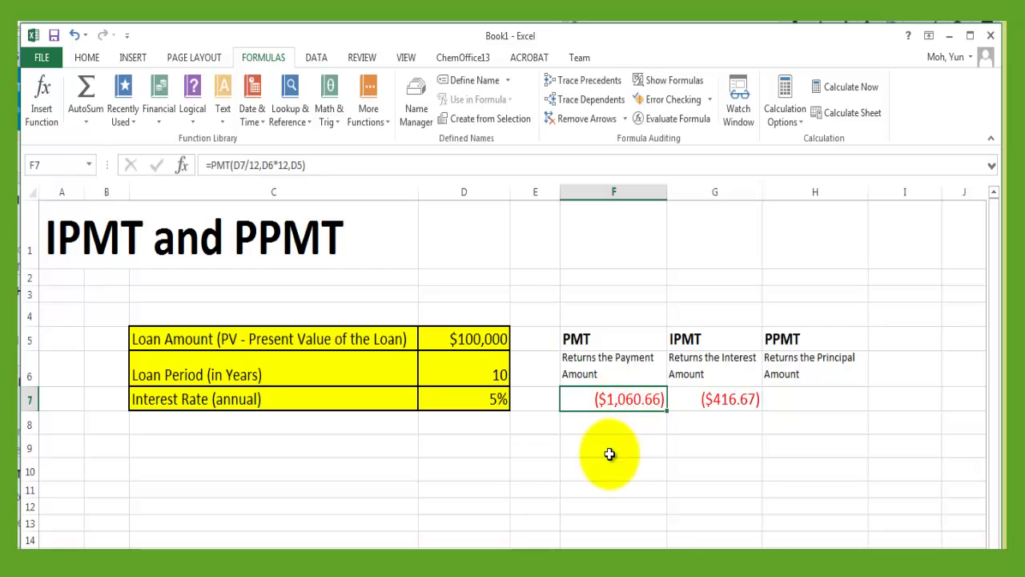
pyautogui.click(746, 400)
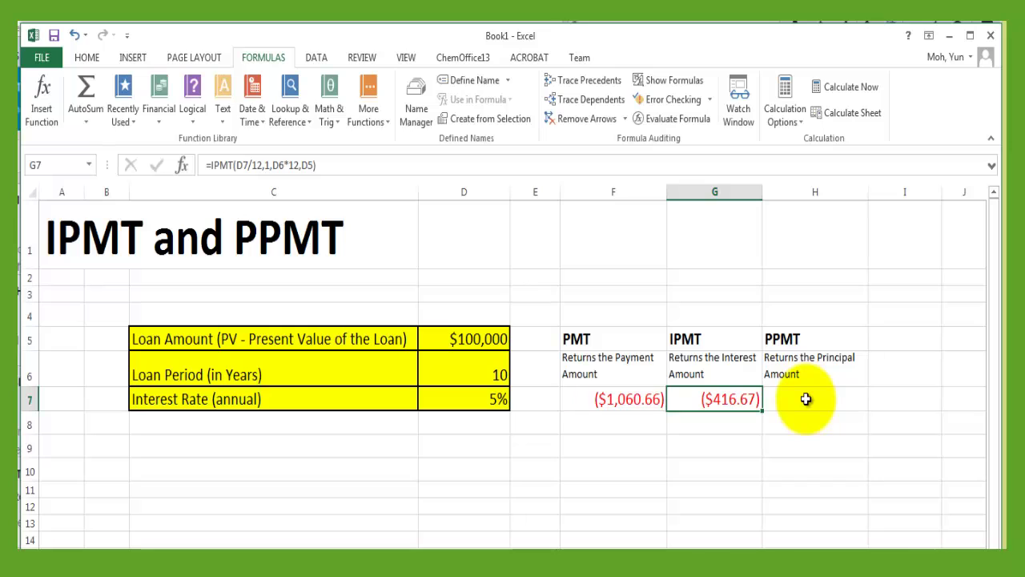
pyautogui.click(805, 399)
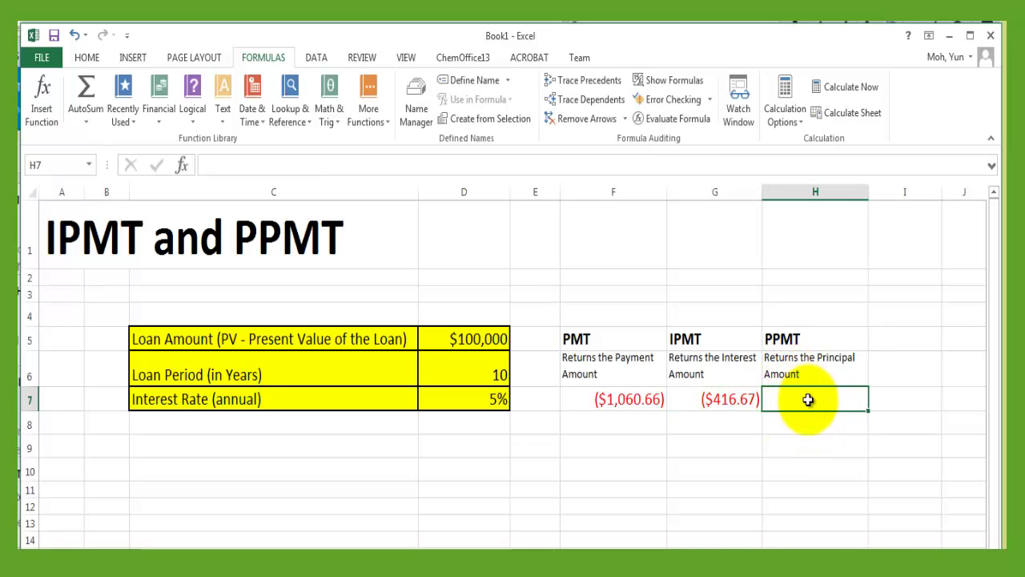
pyautogui.click(634, 403)
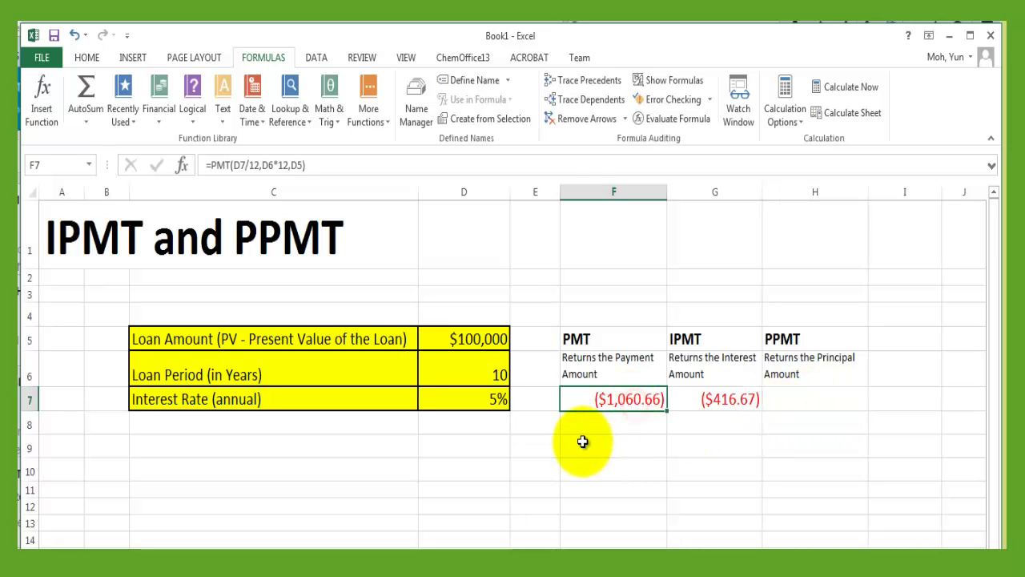
pyautogui.click(795, 407)
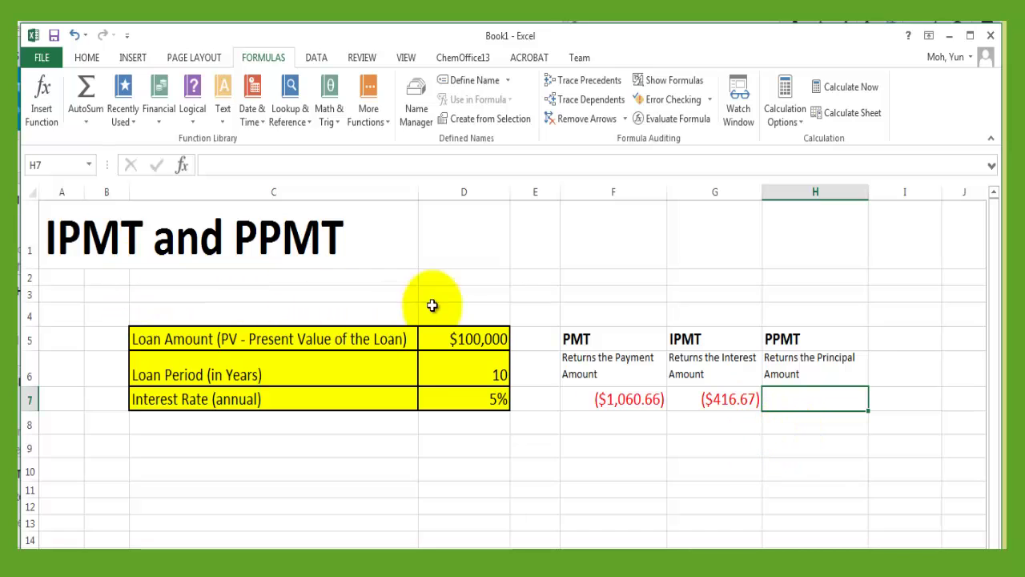
# Step: Start =PPMT( in H7 and set its Rate argument to D7/12
pyautogui.click(218, 164)
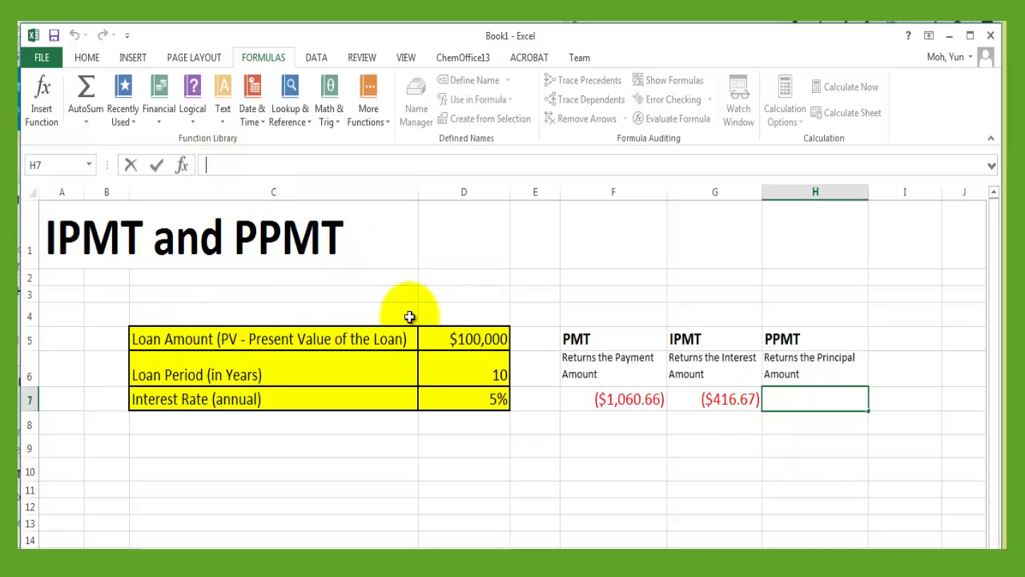
pyautogui.write('=ppmt')
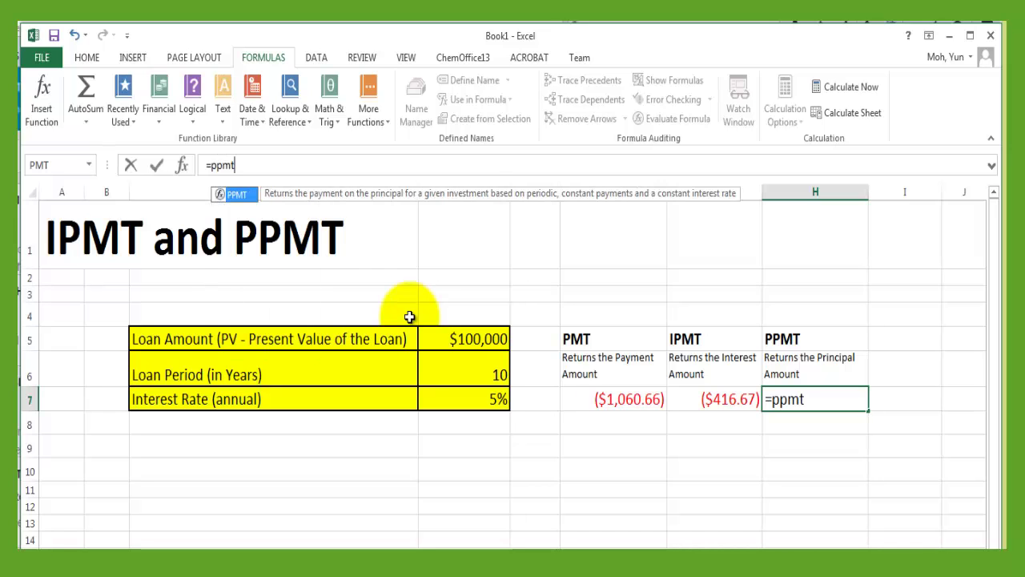
pyautogui.write('(')
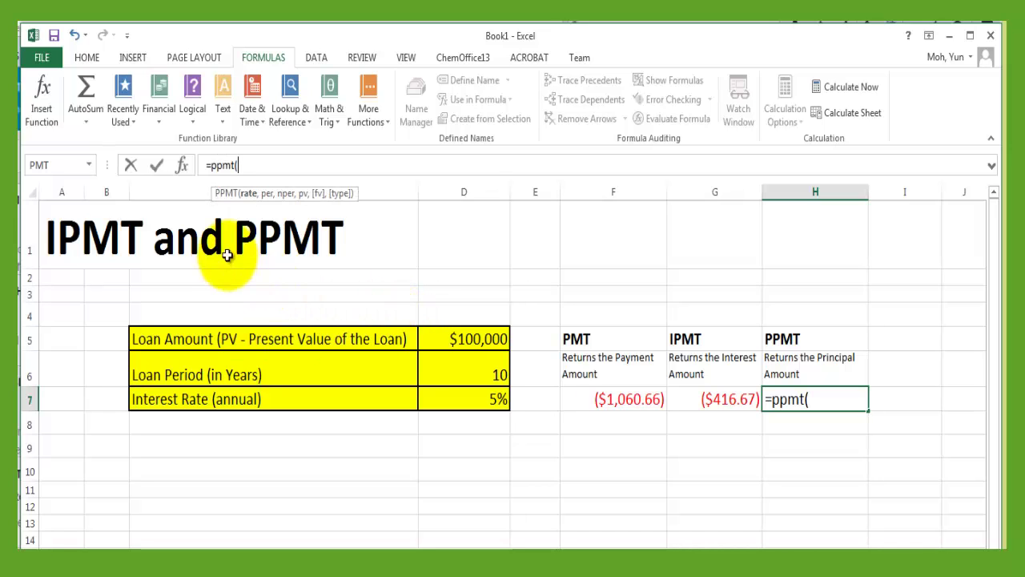
pyautogui.click(183, 167)
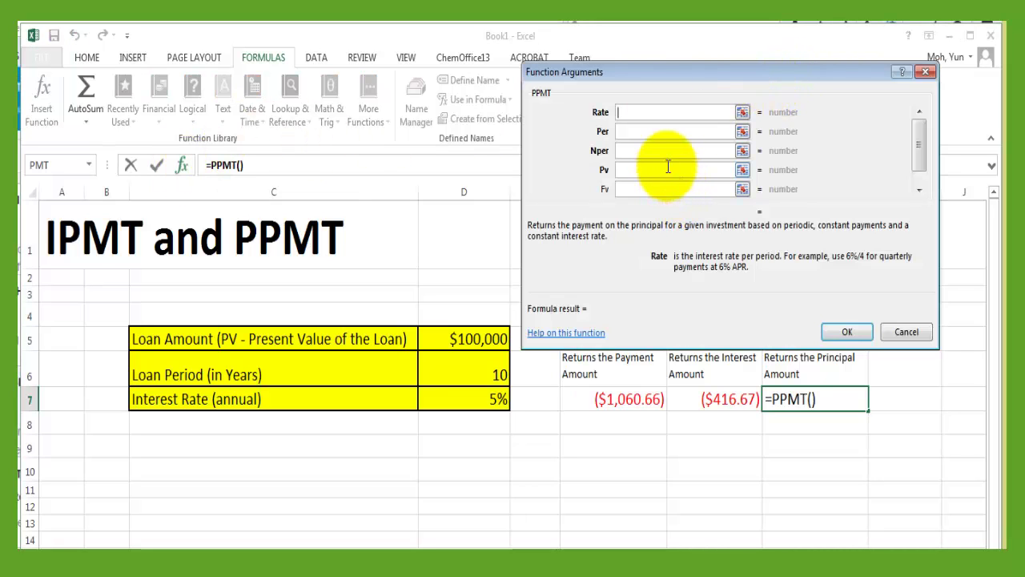
pyautogui.click(489, 404)
pyautogui.write('/12')
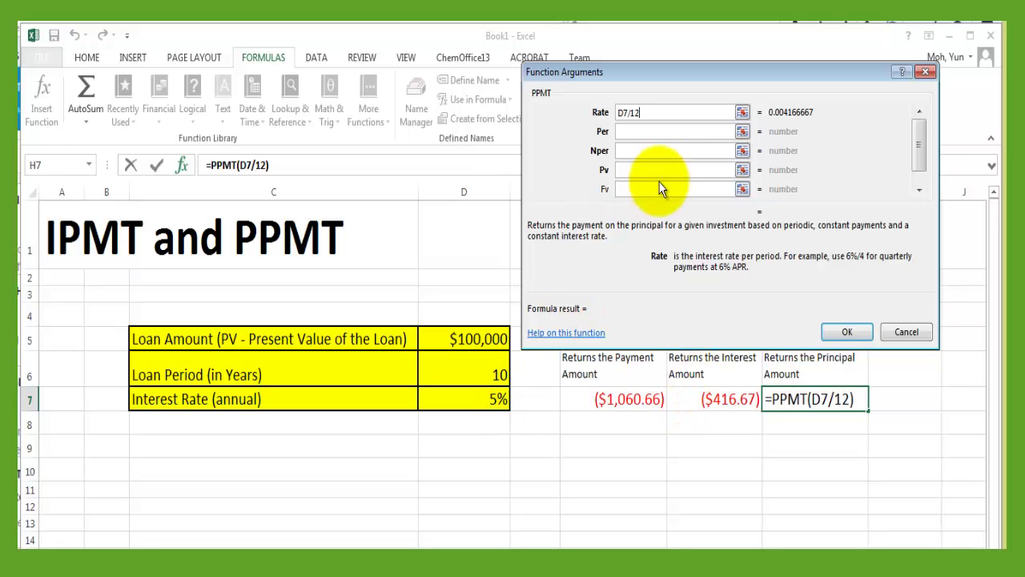
# Step: Set Per 1, Nper 10*12 and Pv D5, completing the PPMT at ($643.99)
pyautogui.click(663, 131)
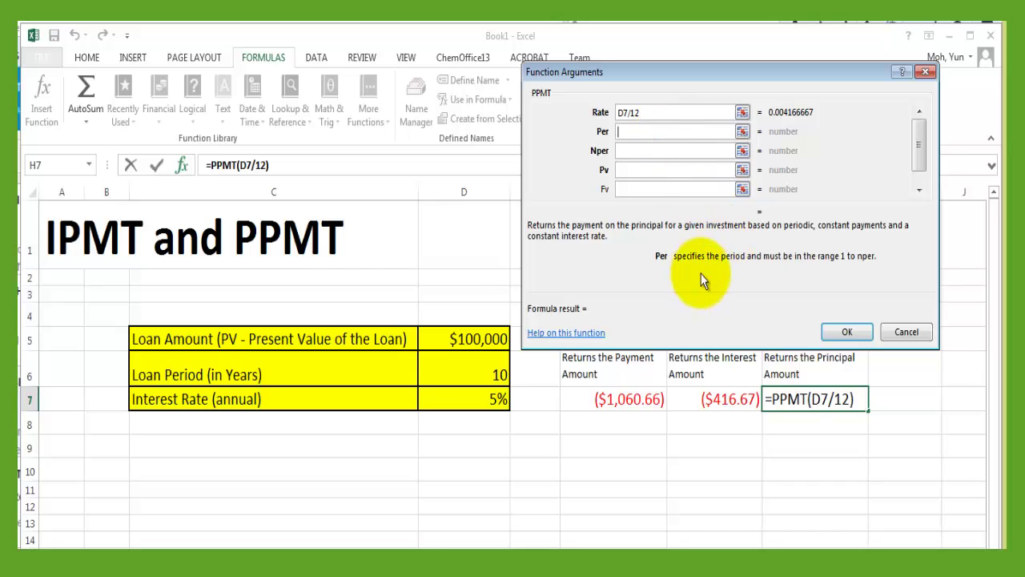
pyautogui.write('1')
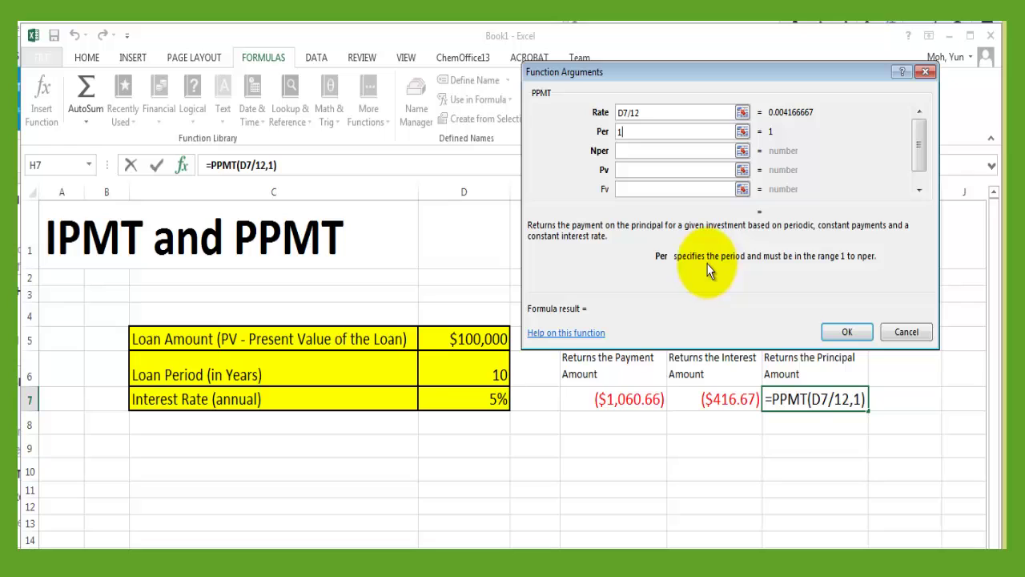
pyautogui.click(633, 151)
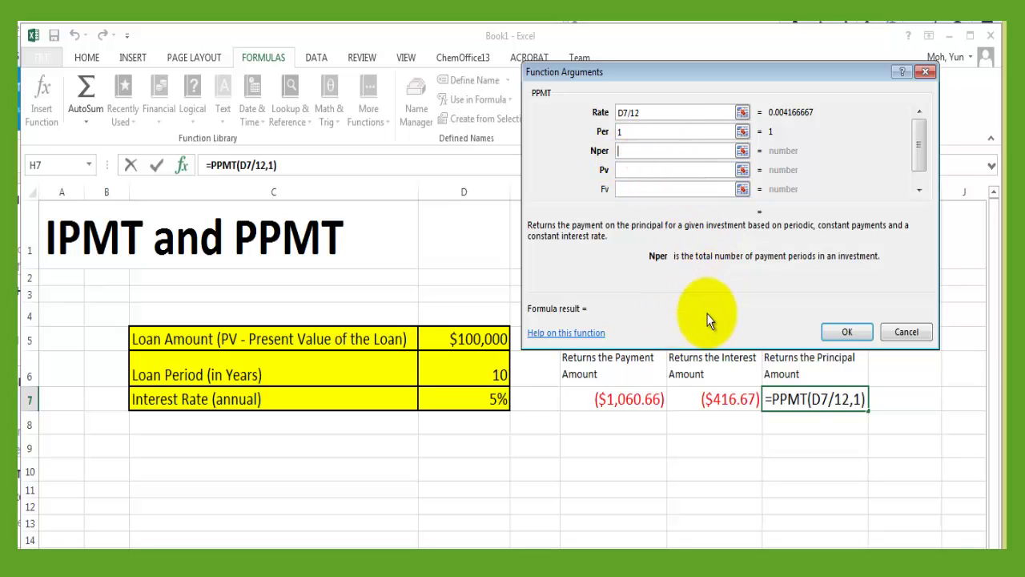
pyautogui.write('10')
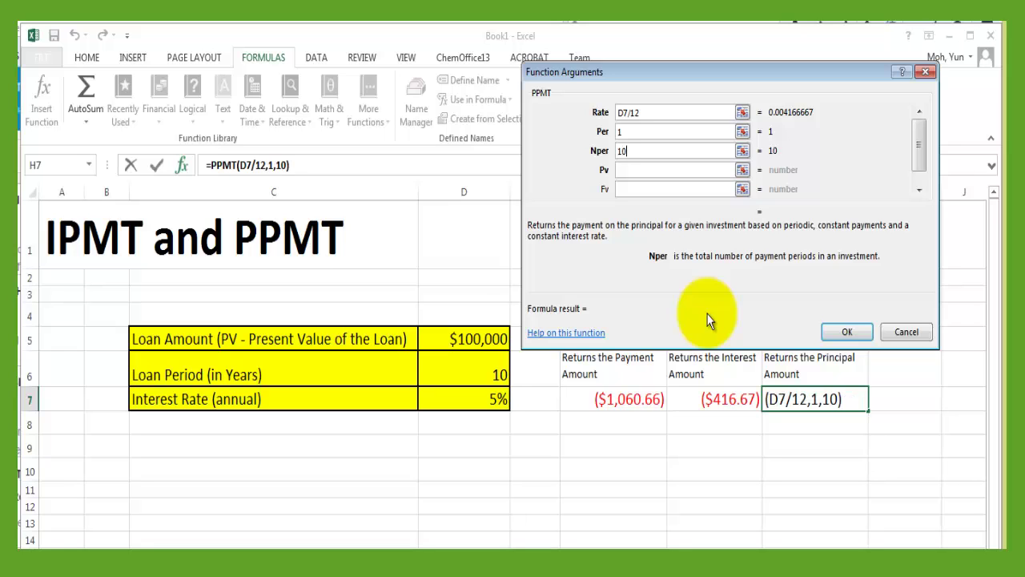
pyautogui.write('*12')
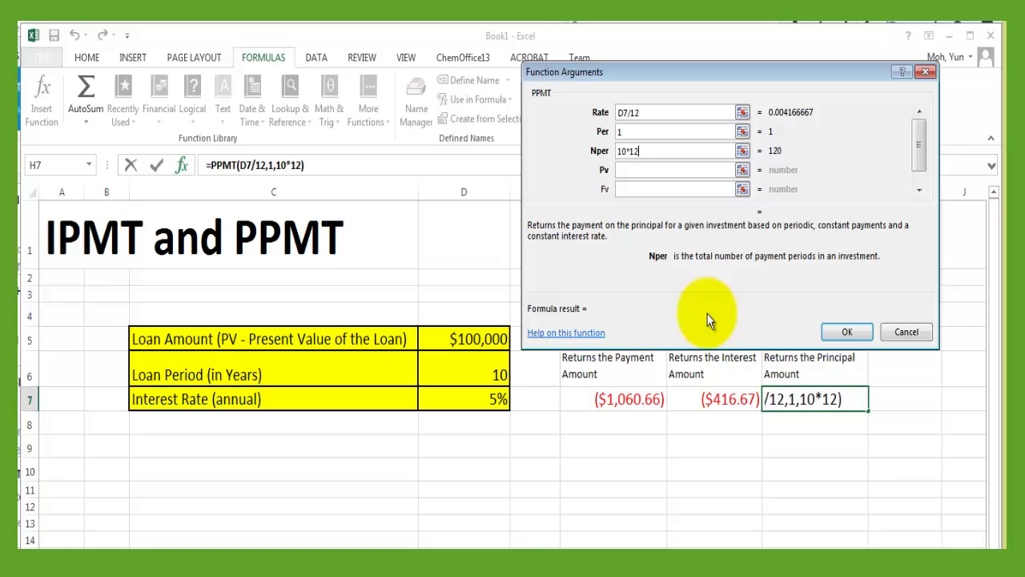
pyautogui.click(633, 169)
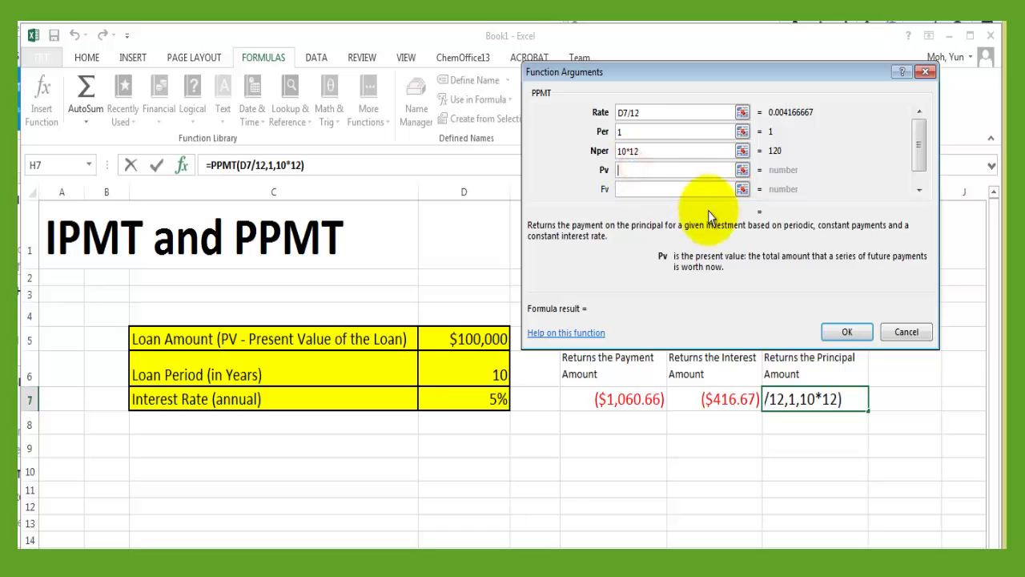
pyautogui.click(472, 339)
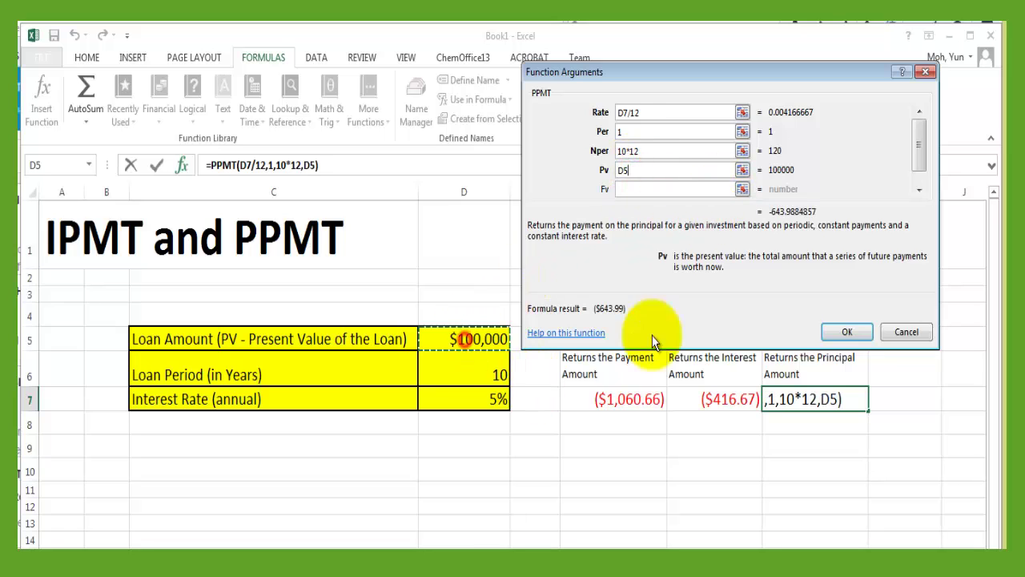
pyautogui.click(847, 332)
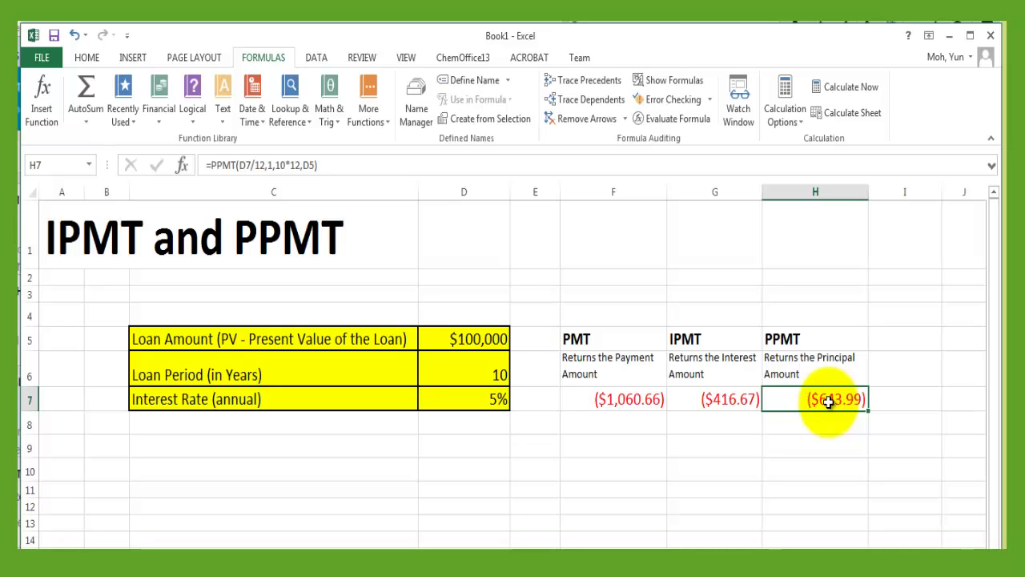
pyautogui.click(464, 338)
pyautogui.click(836, 398)
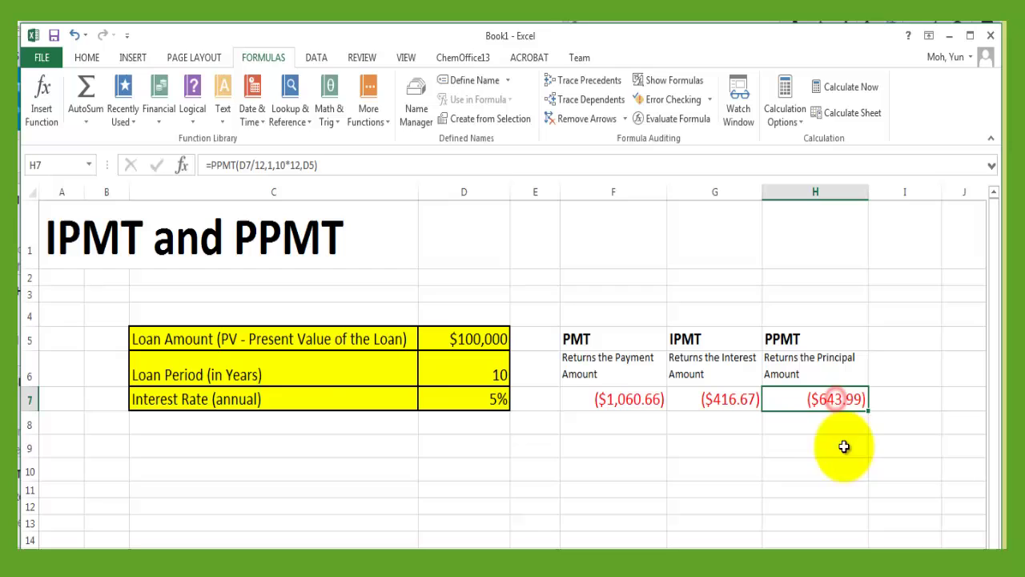
pyautogui.click(464, 337)
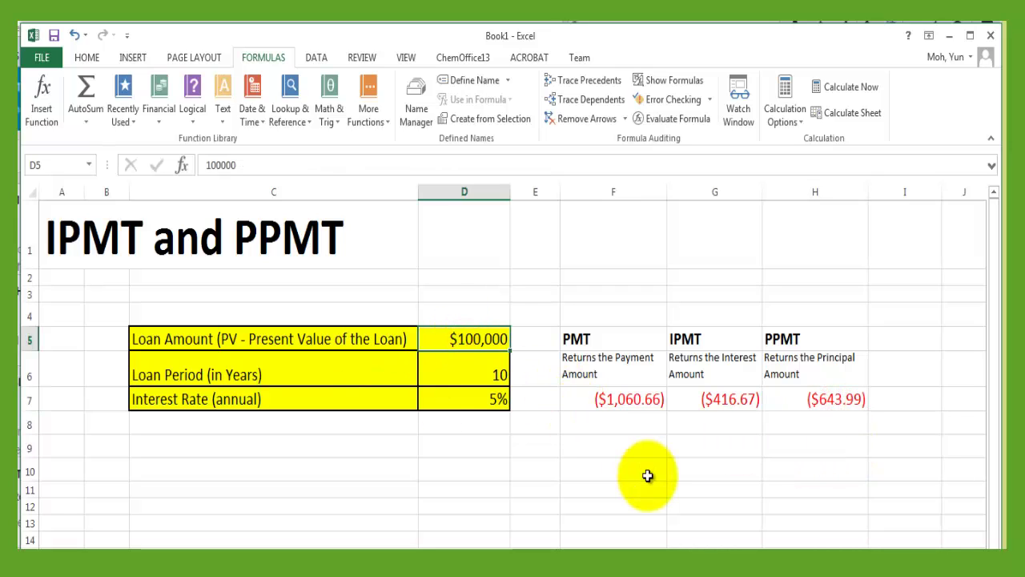
pyautogui.click(833, 400)
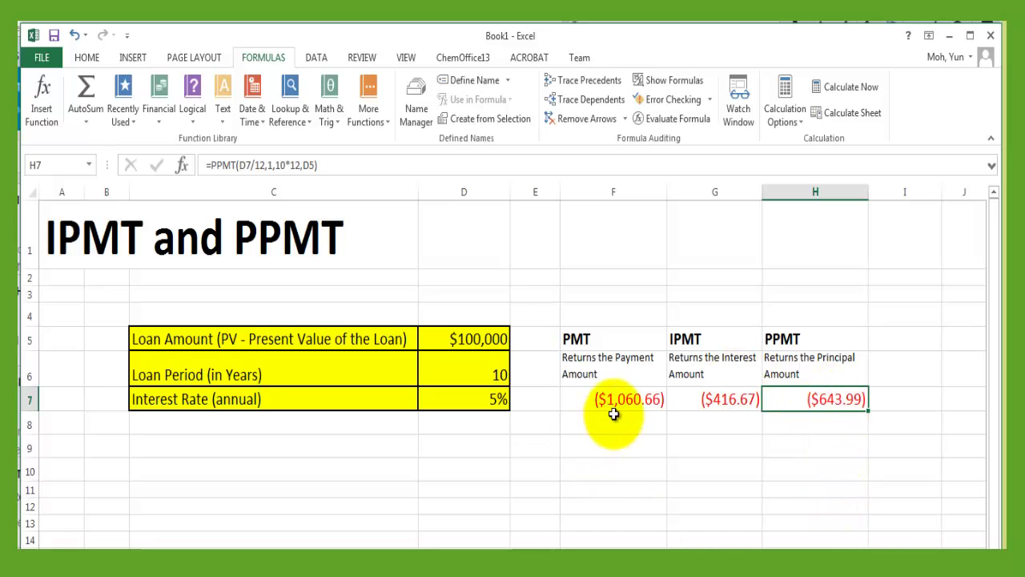
pyautogui.click(618, 422)
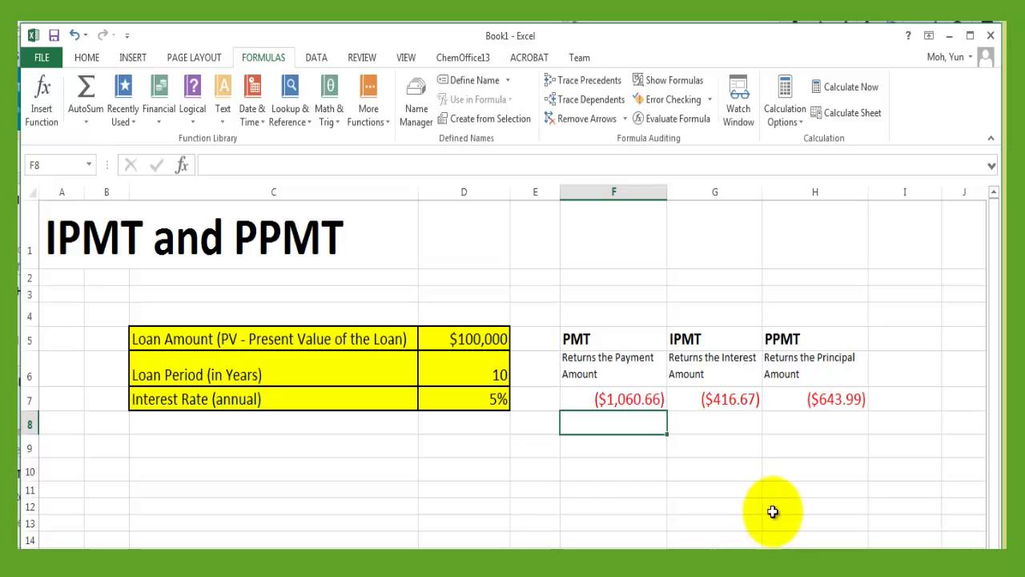
pyautogui.click(892, 337)
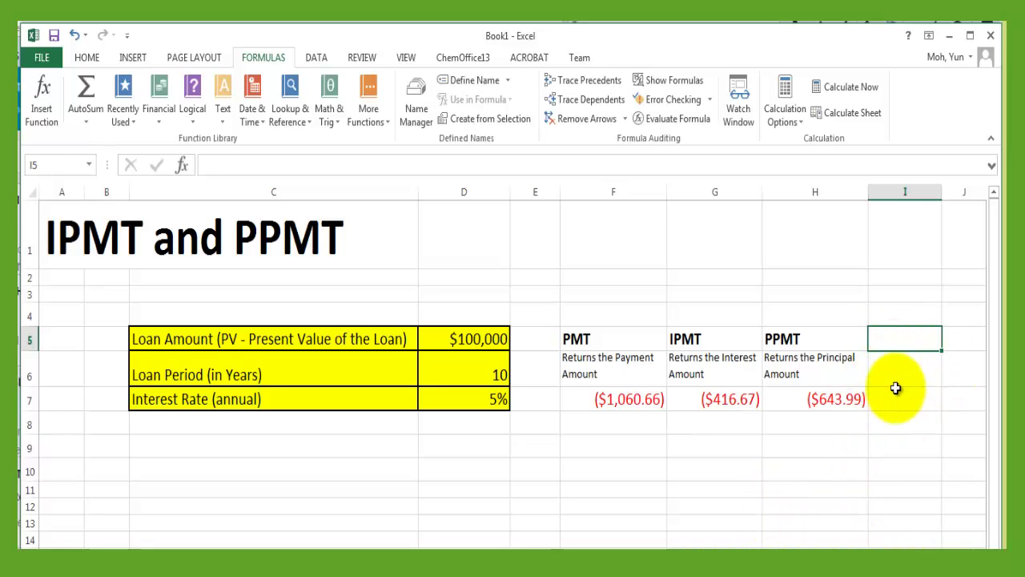
# Step: Enter the heading IPMT+PPMT in cell I5
pyautogui.write('I')
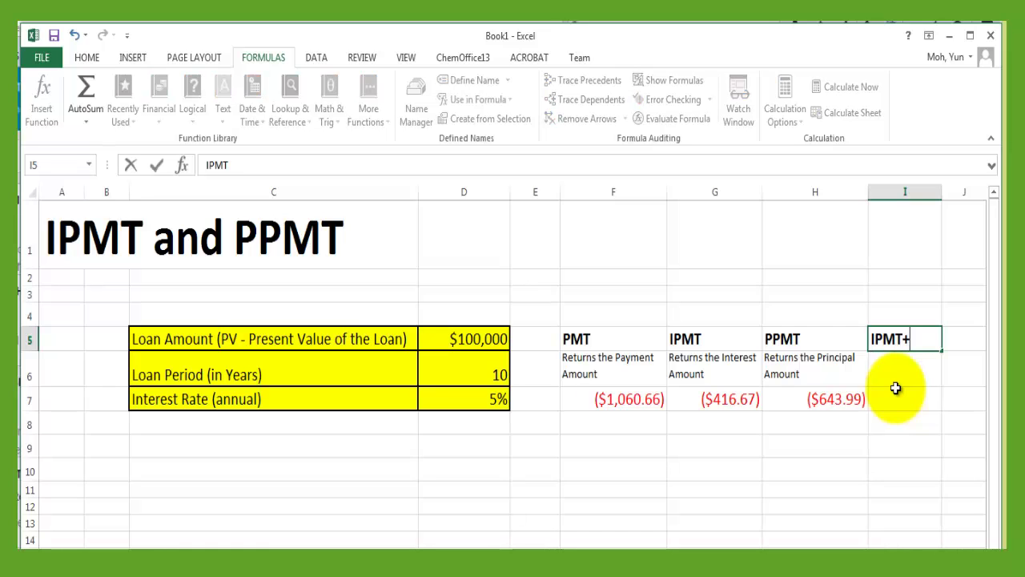
pyautogui.write('PMT+PPMT')
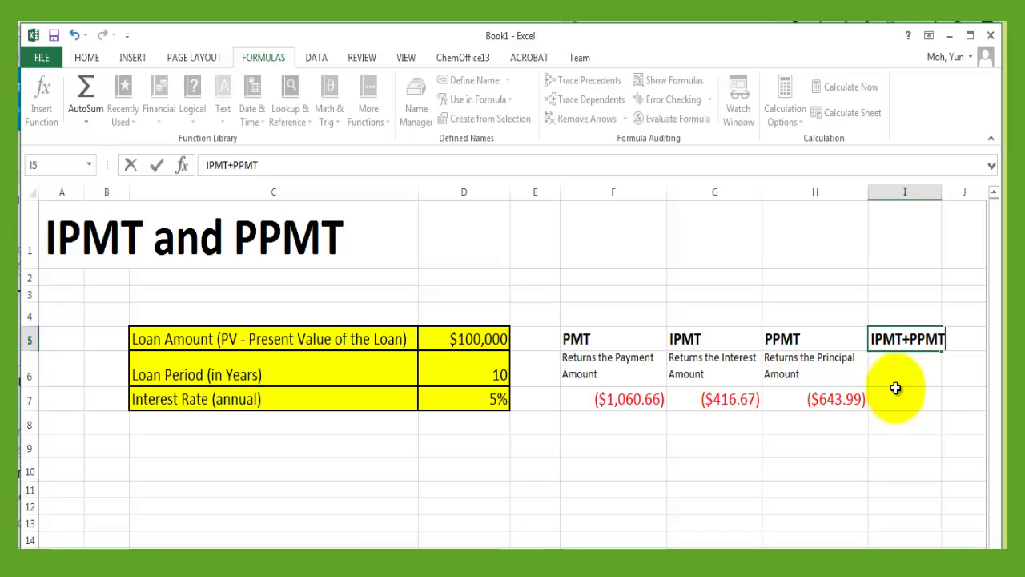
pyautogui.press('Return')
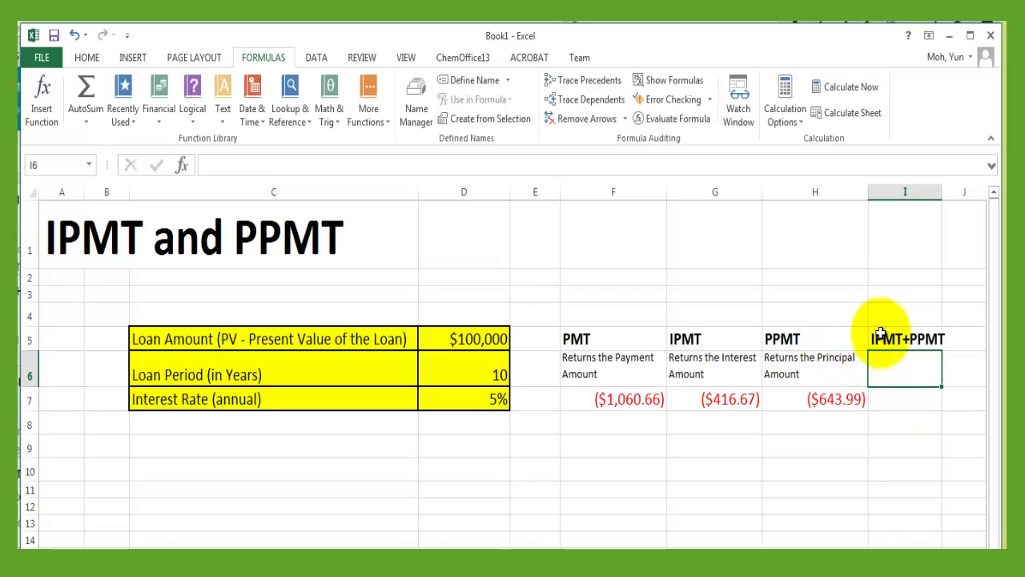
pyautogui.click(893, 340)
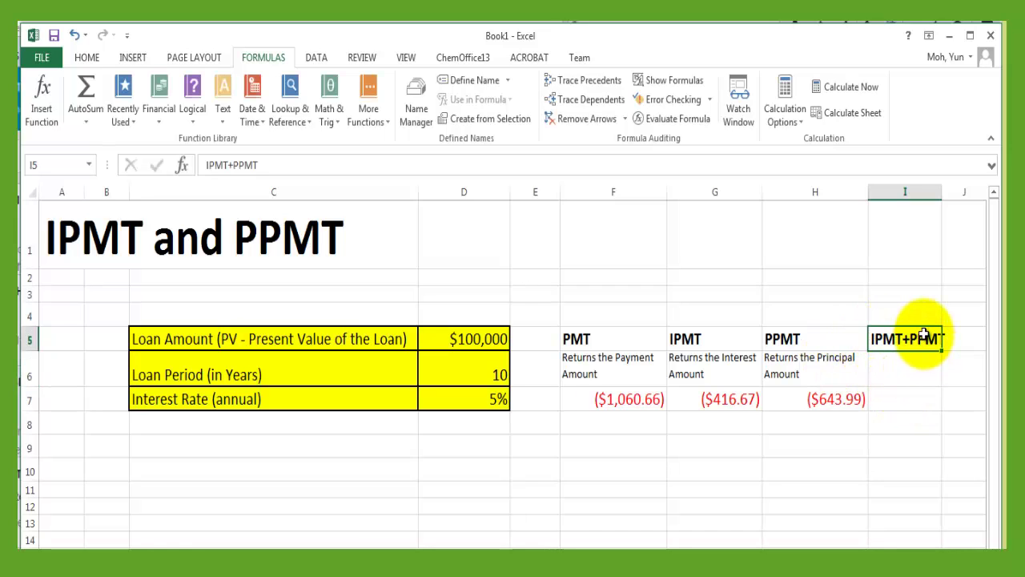
# Step: Enter =G7+H7 in I7, returning ($1,060.66)
pyautogui.click(911, 400)
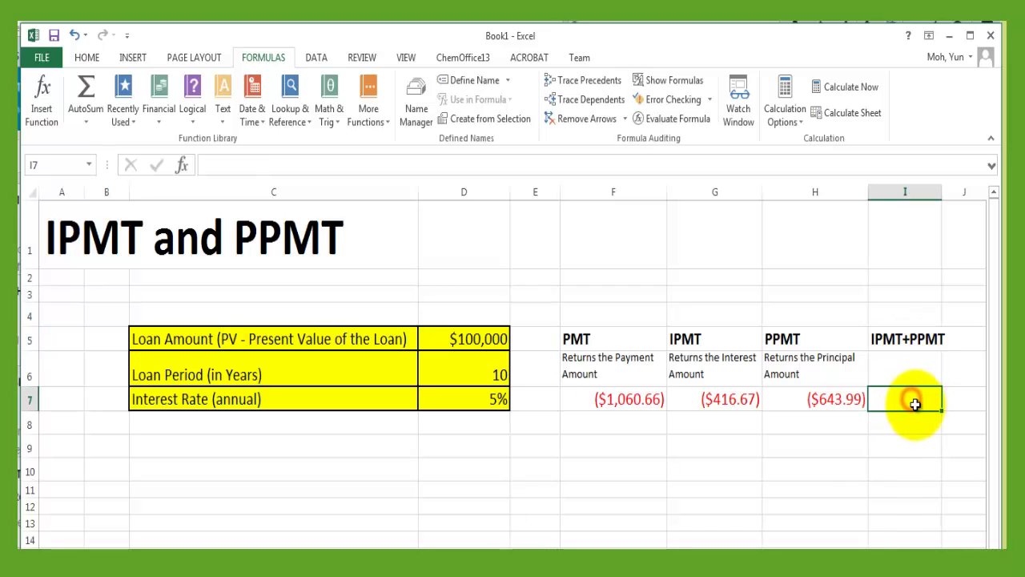
pyautogui.write('=')
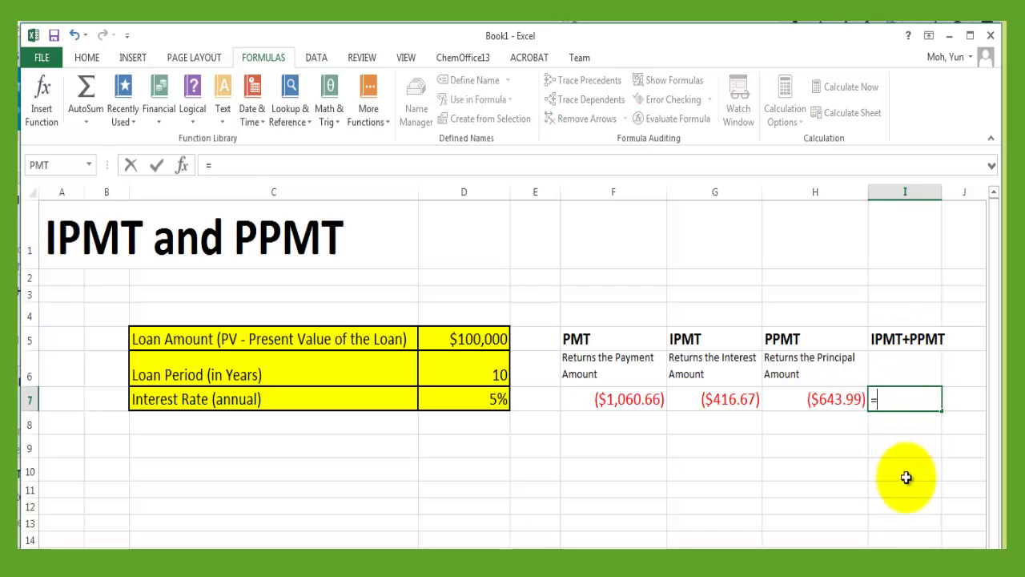
pyautogui.click(741, 398)
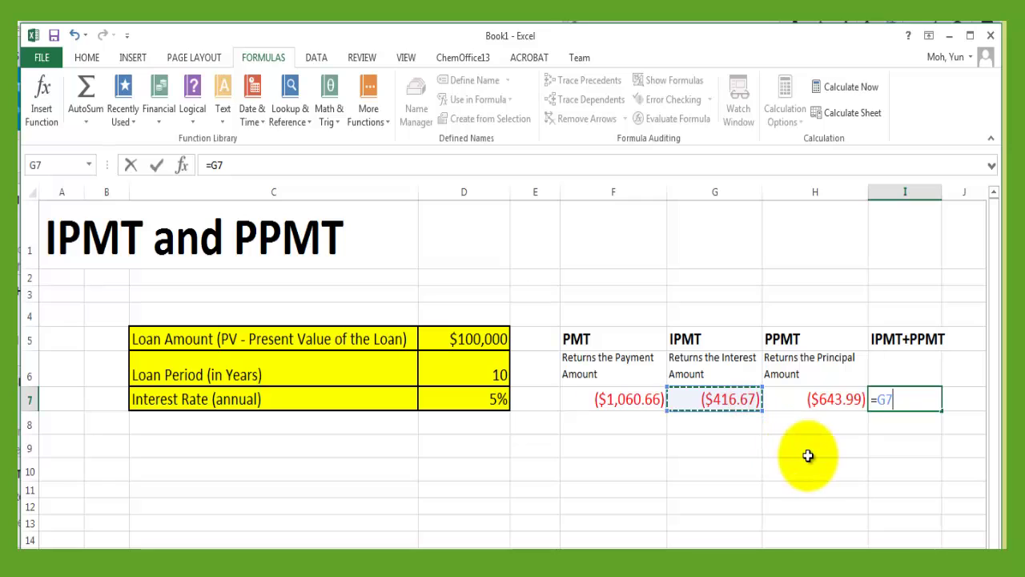
pyautogui.write('+')
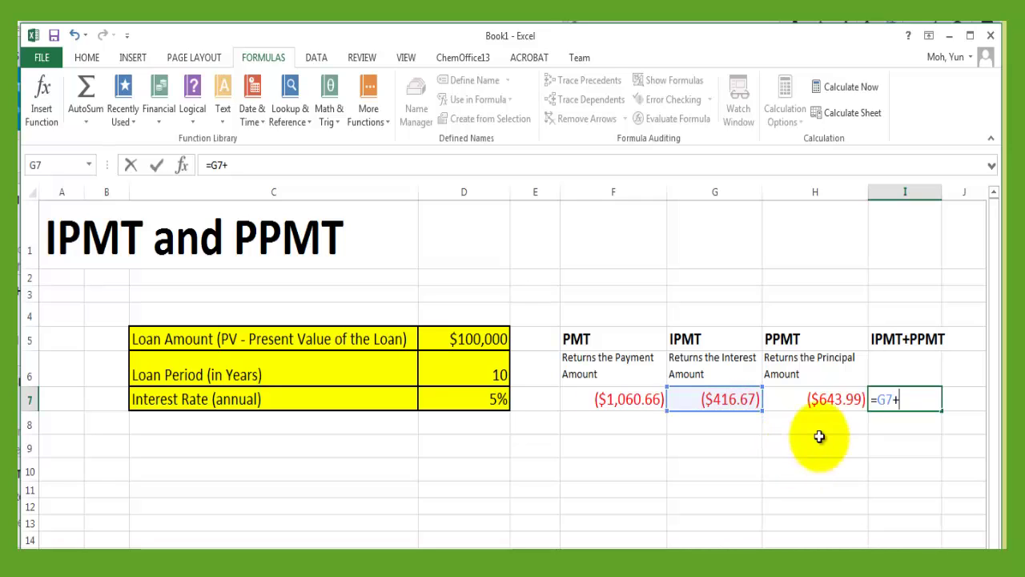
pyautogui.click(824, 398)
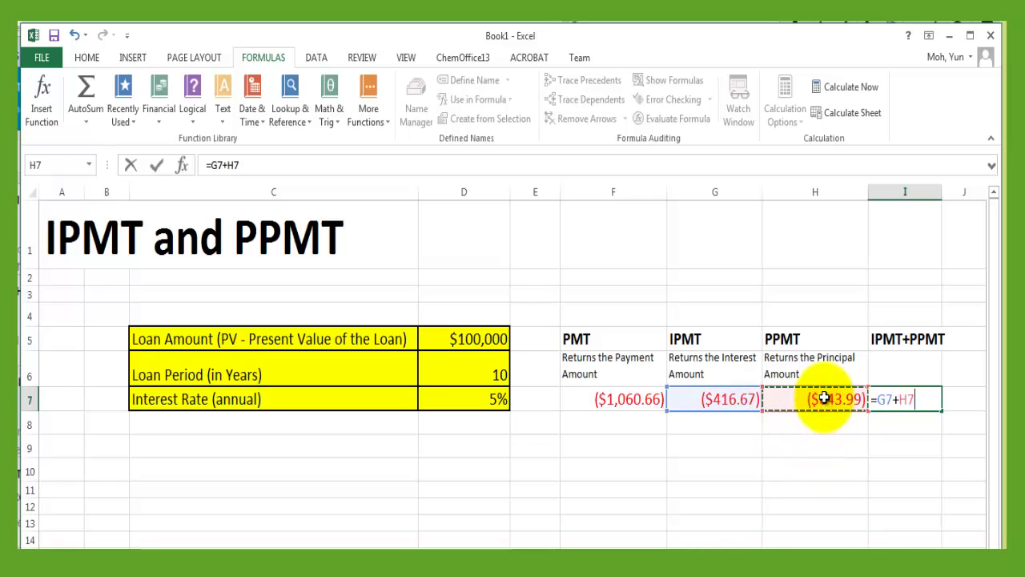
pyautogui.press('Return')
pyautogui.click(907, 404)
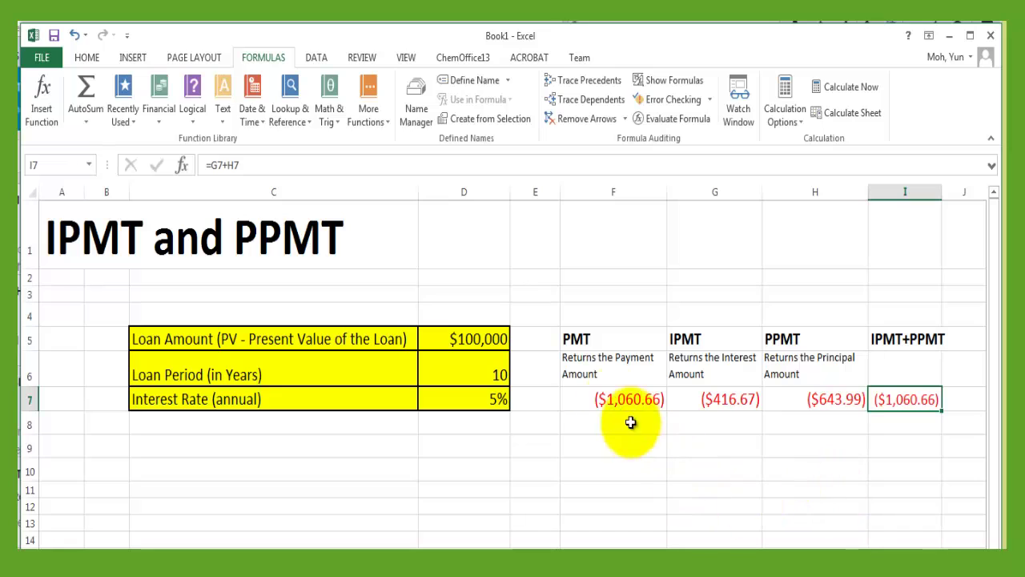
# Step: Compare the sum with the PMT result in F7 and review the PMT, IPMT and PPMT headings
pyautogui.click(613, 397)
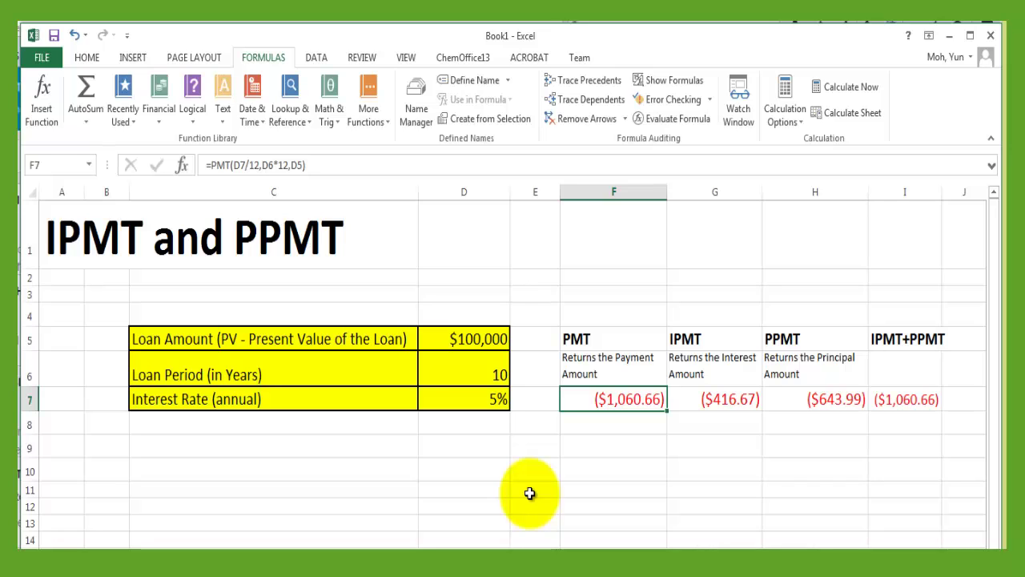
pyautogui.click(590, 339)
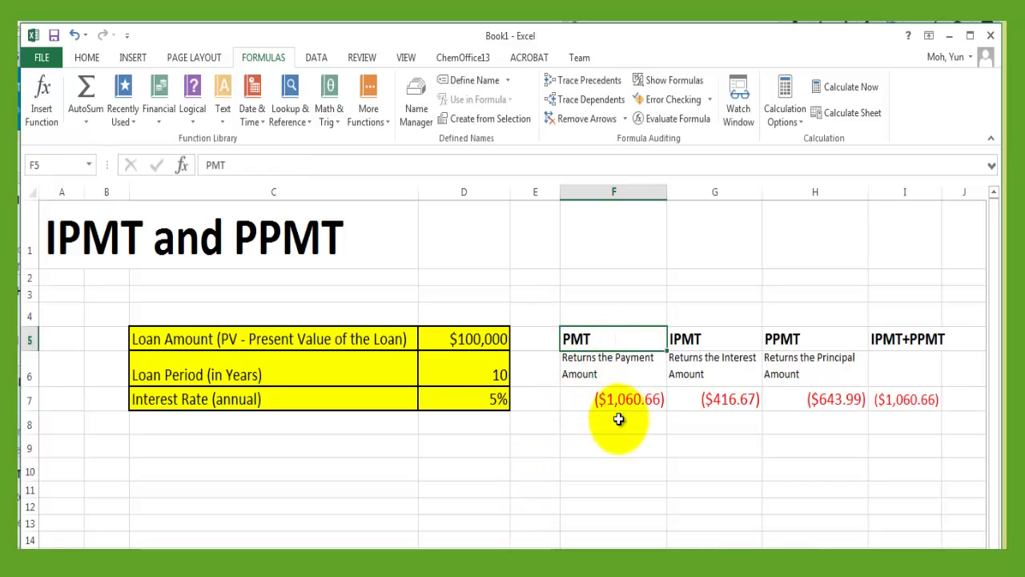
pyautogui.click(707, 343)
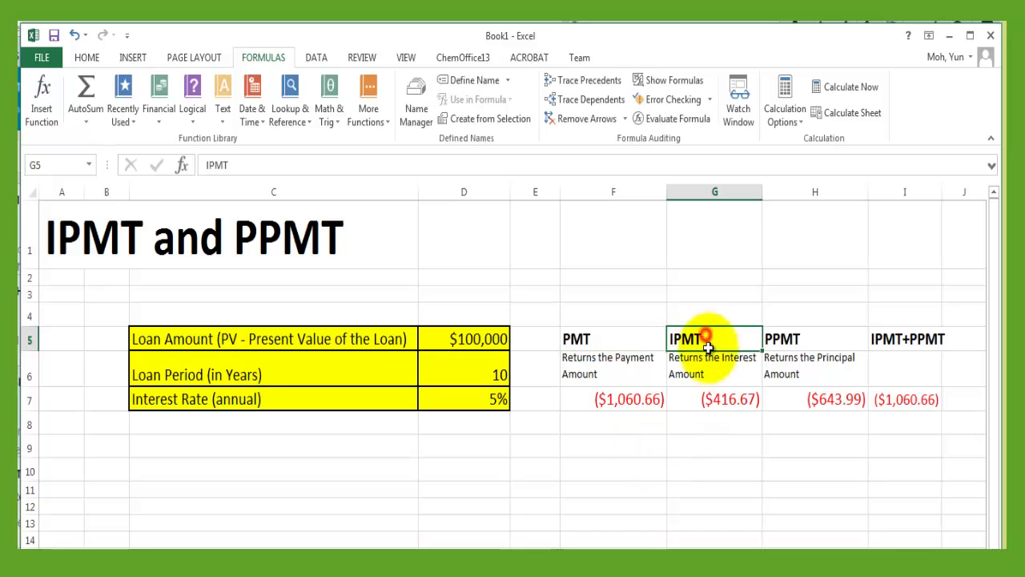
pyautogui.click(790, 339)
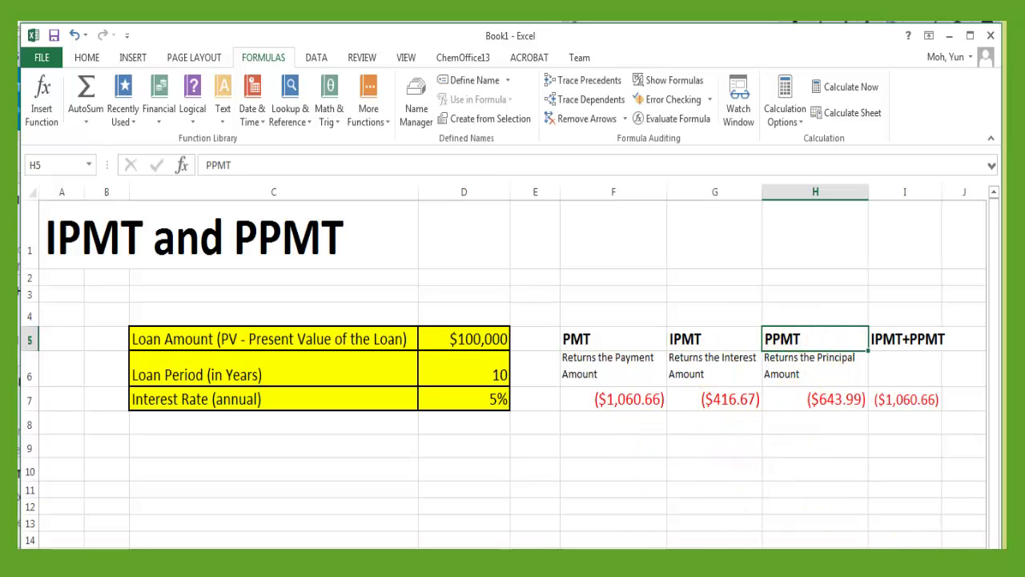